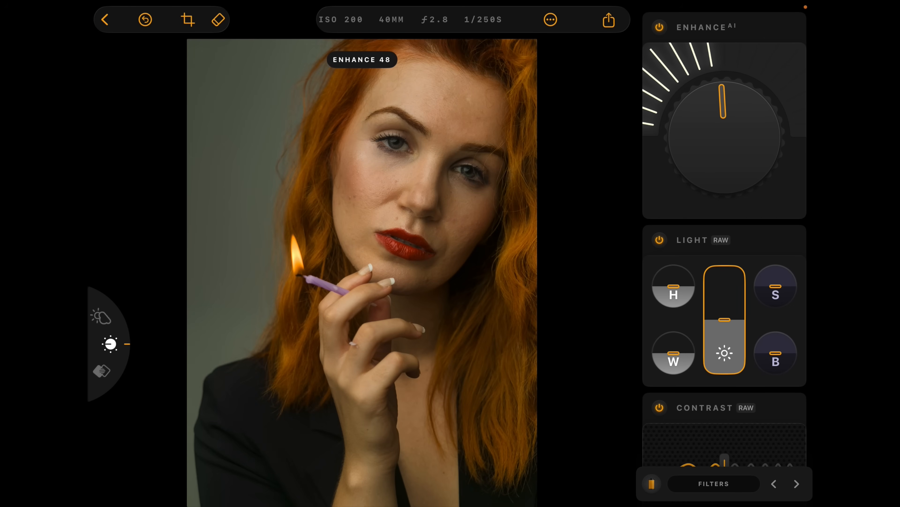
Shift the portrait's RAW color tint slightly toward magenta.
{"action": "scroll", "coordinate": [724, 249], "scroll_direction": "down", "scroll_amount": 10}
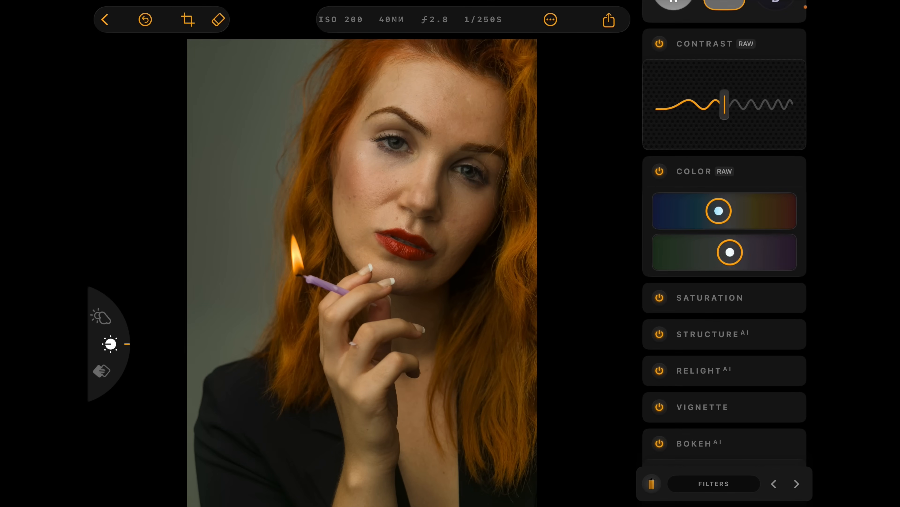
{"action": "left_click_drag", "start_coordinate": [729, 252], "coordinate": [736, 251]}
Set the portrait's Face Slim to 61 and Face Light to 46, and compare the result with the original.
{"action": "scroll", "coordinate": [724, 249], "scroll_direction": "down", "scroll_amount": 10}
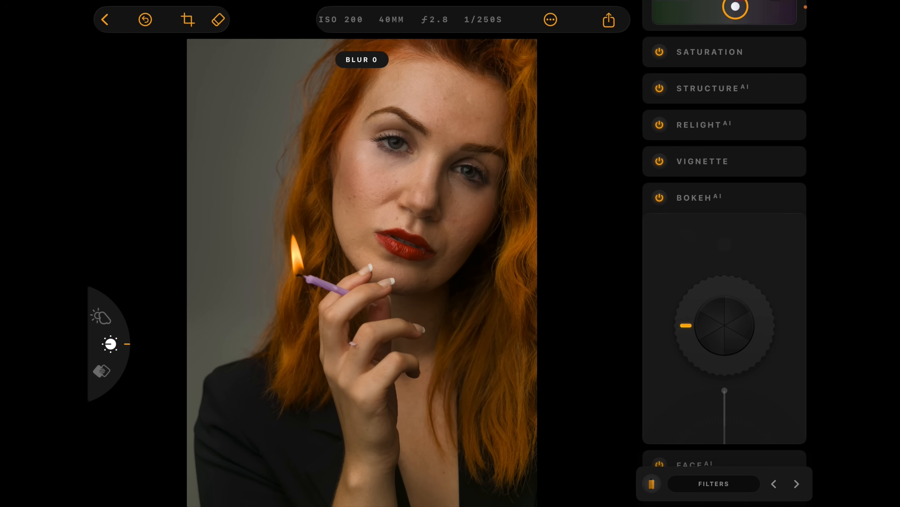
{"action": "scroll", "coordinate": [725, 234], "scroll_direction": "down", "scroll_amount": 5}
{"action": "scroll", "coordinate": [725, 234], "scroll_direction": "down", "scroll_amount": 5}
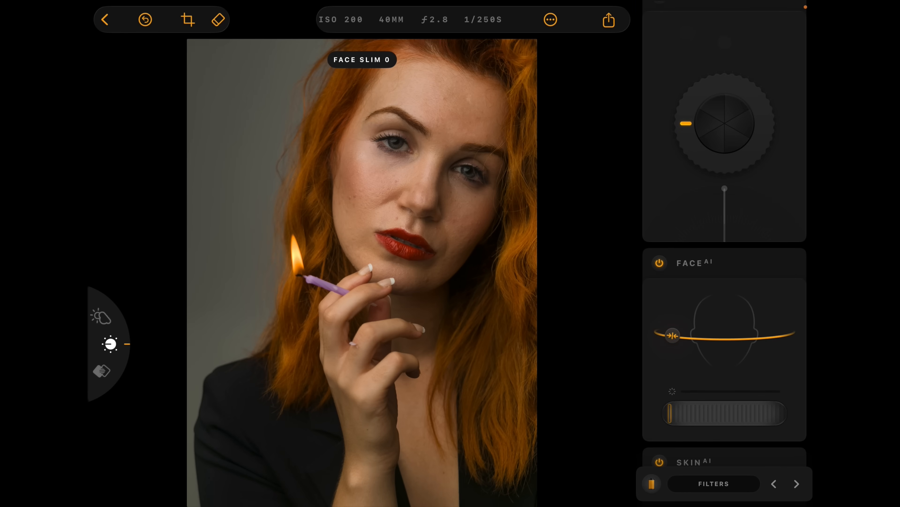
{"action": "left_click_drag", "start_coordinate": [672, 335], "coordinate": [761, 337]}
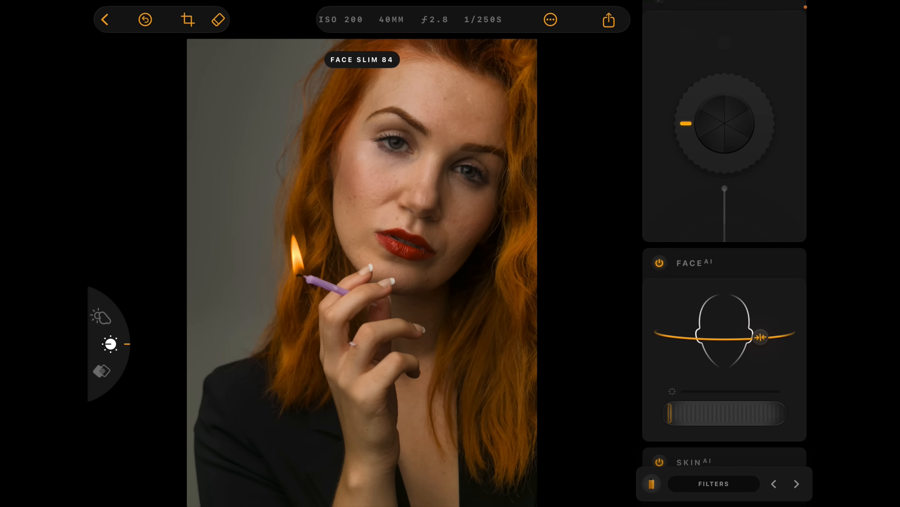
{"action": "left_click_drag", "start_coordinate": [670, 412], "coordinate": [718, 413]}
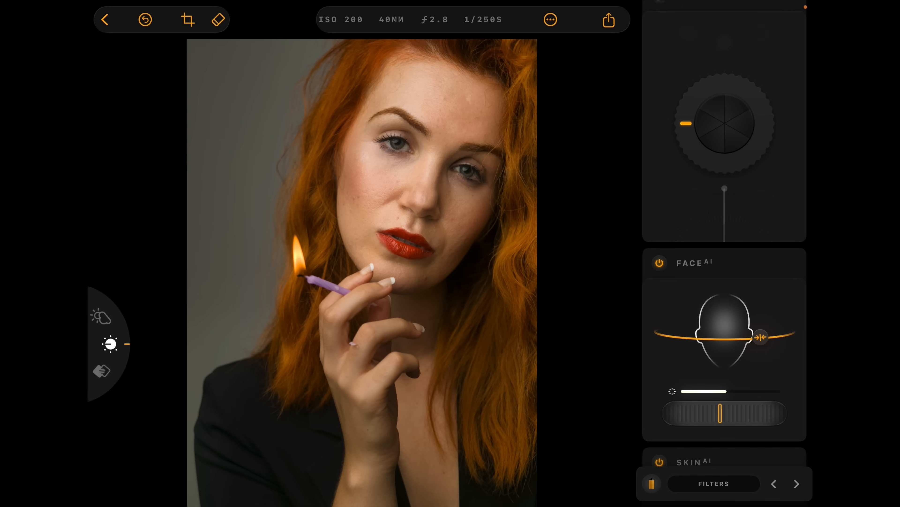
{"action": "left_click_drag", "start_coordinate": [760, 336], "coordinate": [736, 338]}
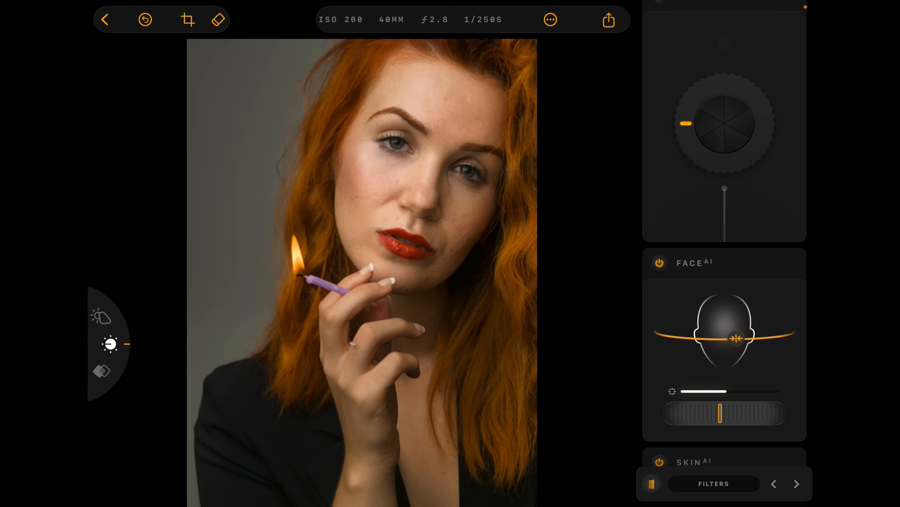
{"action": "left_click", "coordinate": [363, 272]}
Turn on Skin AI blemish removal and raise the skin Amount and shine removal close to their maximum.
{"action": "scroll", "coordinate": [725, 248], "scroll_direction": "down", "scroll_amount": 3}
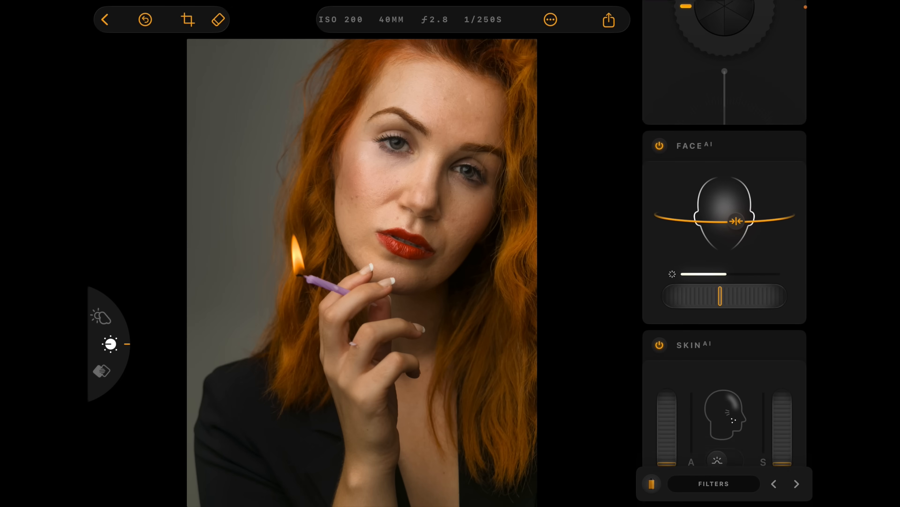
{"action": "scroll", "coordinate": [725, 248], "scroll_direction": "down", "scroll_amount": 3}
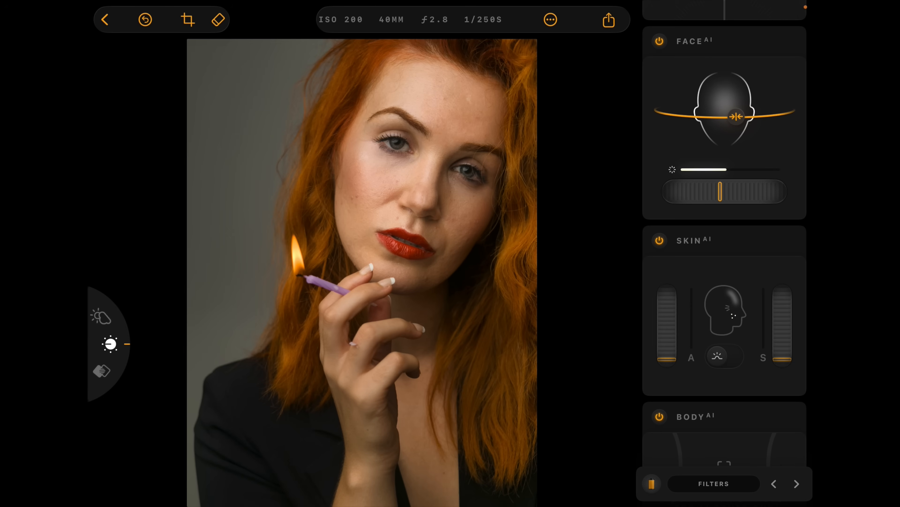
{"action": "left_click", "coordinate": [724, 356]}
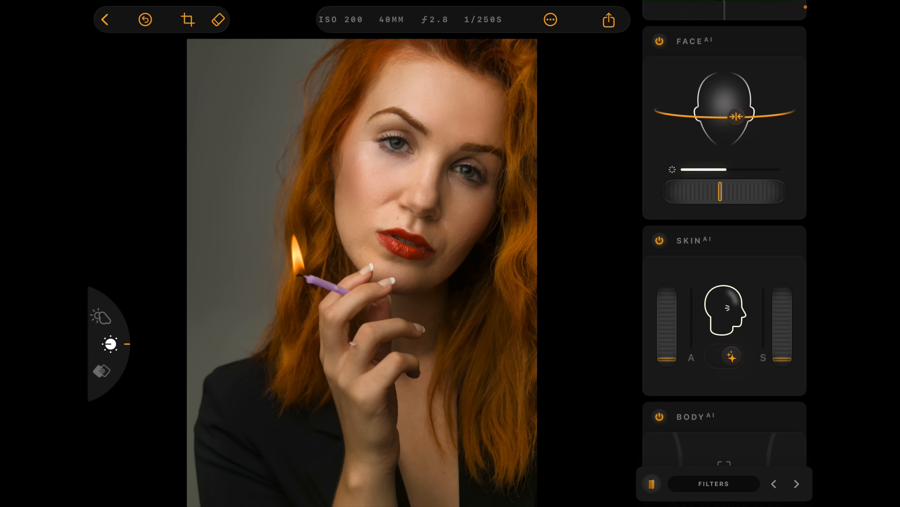
{"action": "left_click_drag", "start_coordinate": [667, 359], "coordinate": [667, 292]}
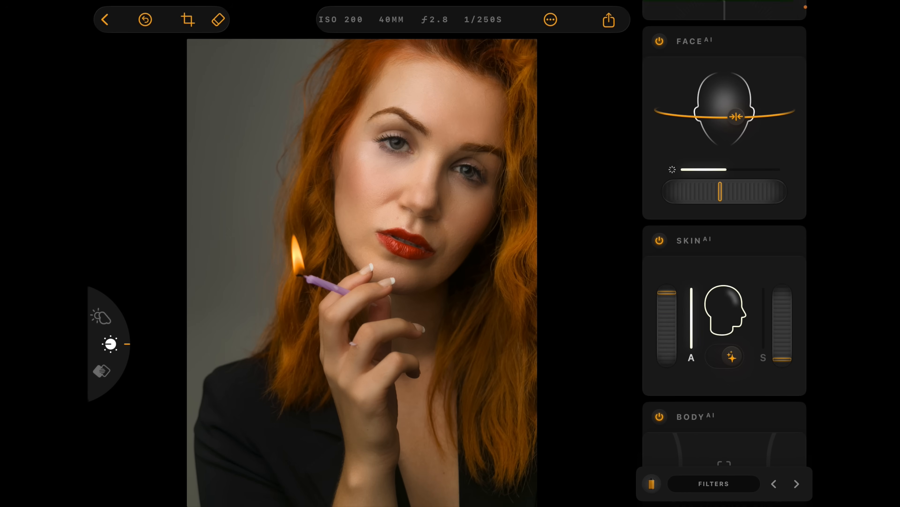
{"action": "left_click_drag", "start_coordinate": [782, 359], "coordinate": [782, 289]}
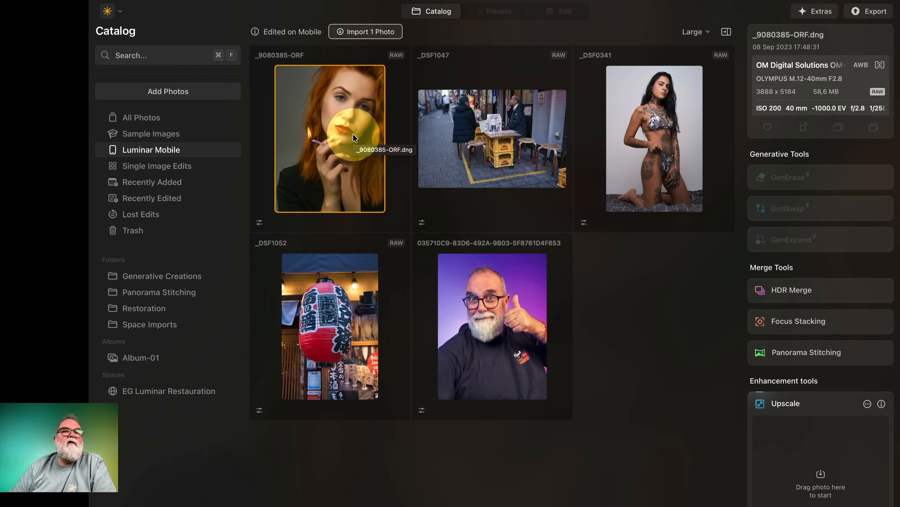
Switch to desktop Luminar Neo, import the _9080385-ORF photo from the Luminar Mobile collection, and open it for editing.
{"action": "left_click", "coordinate": [329, 131]}
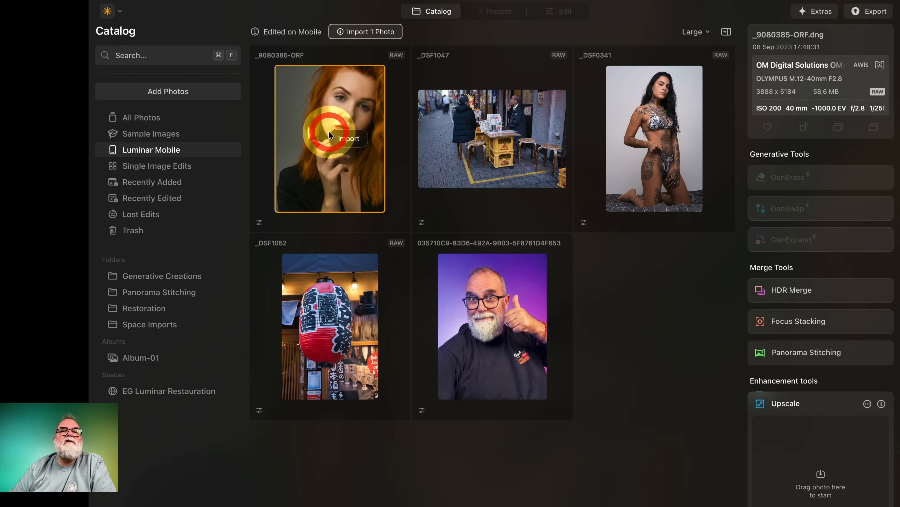
{"action": "left_click", "coordinate": [345, 138]}
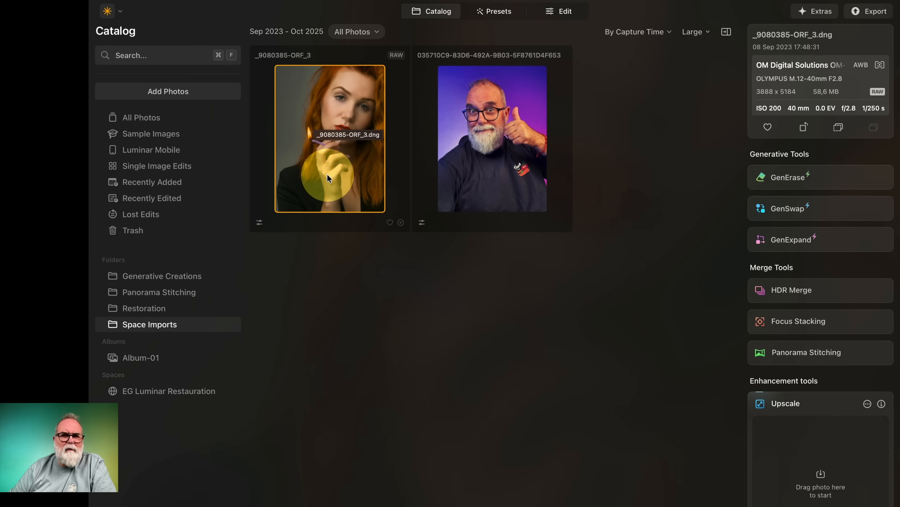
{"action": "left_click", "coordinate": [562, 13]}
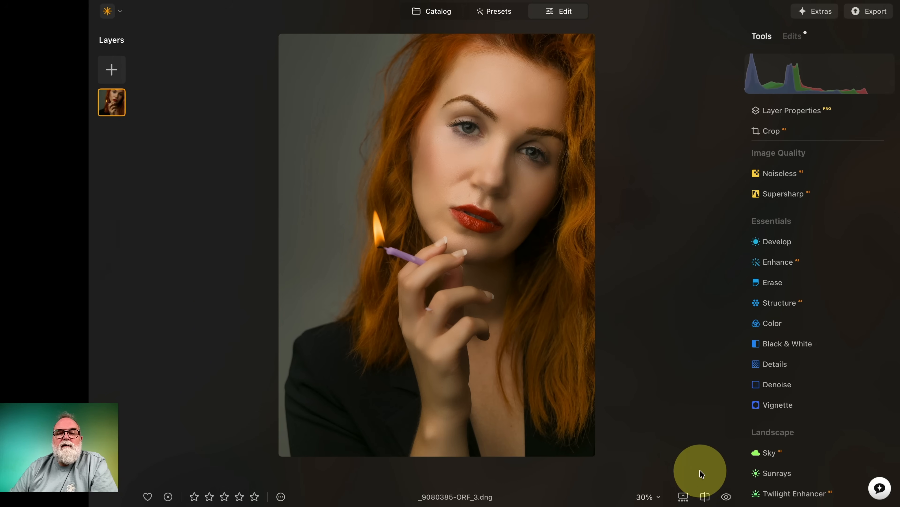
Compare the imported portrait before and after the mobile edits, switching between both versions twice.
{"action": "left_click", "coordinate": [727, 497]}
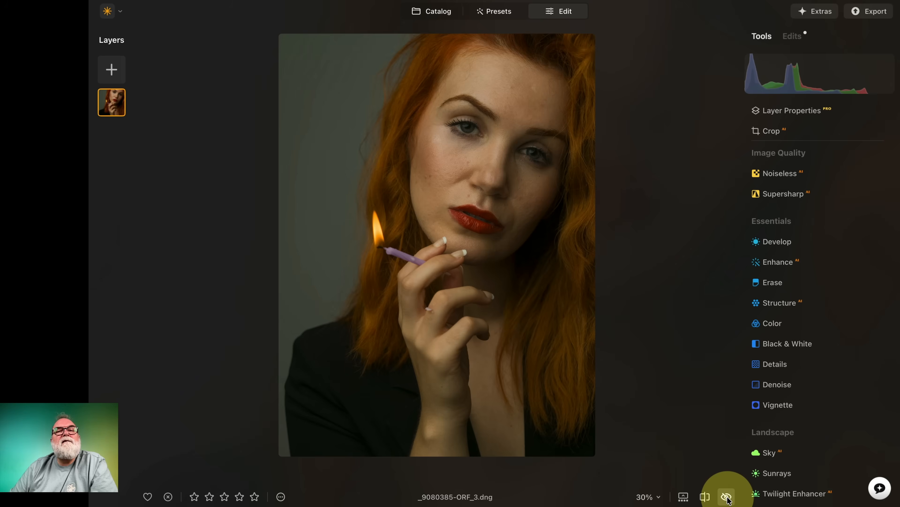
{"action": "left_click", "coordinate": [727, 497]}
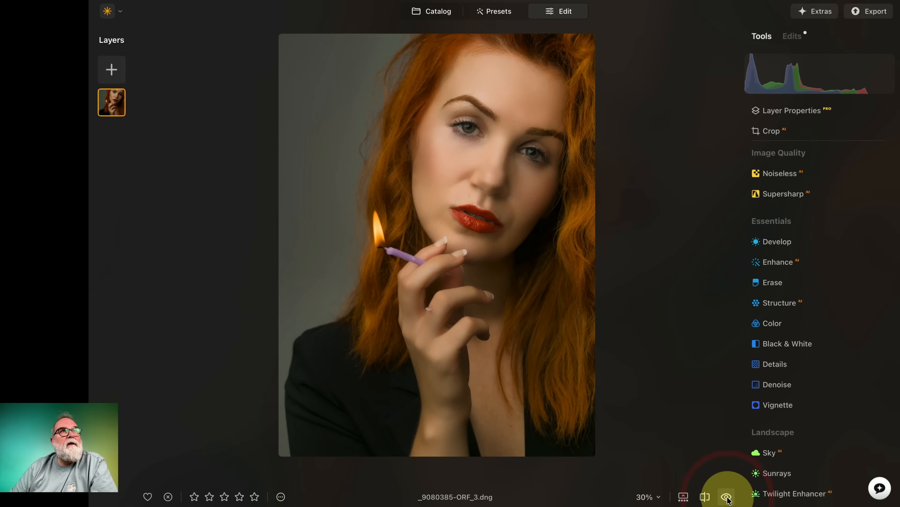
{"action": "left_click", "coordinate": [726, 497]}
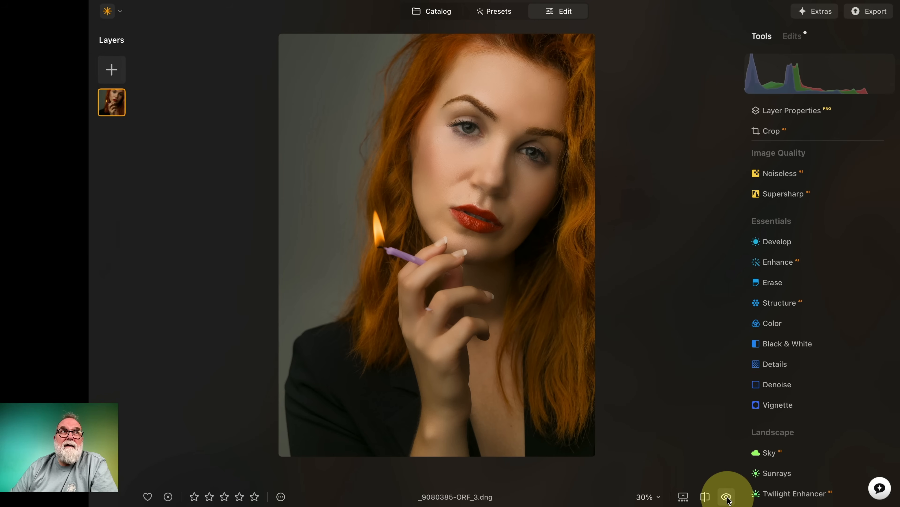
{"action": "left_click", "coordinate": [727, 497]}
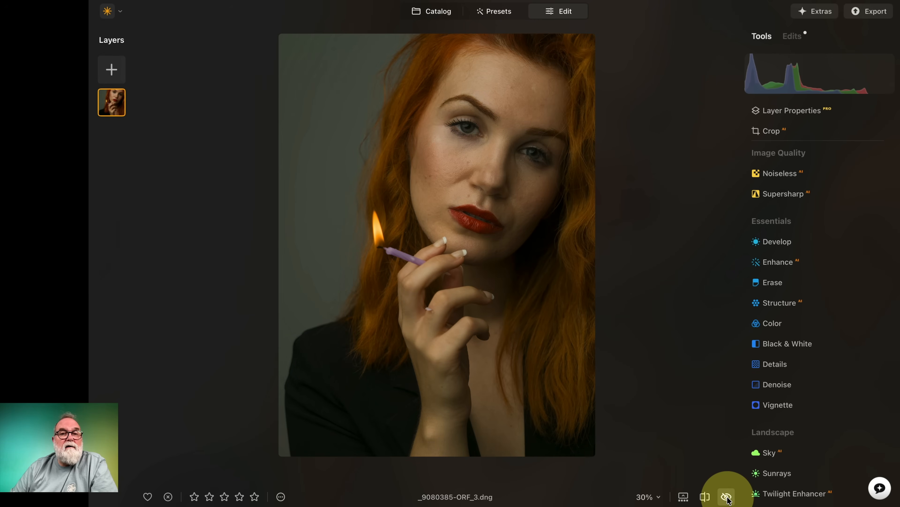
{"action": "left_click", "coordinate": [727, 497]}
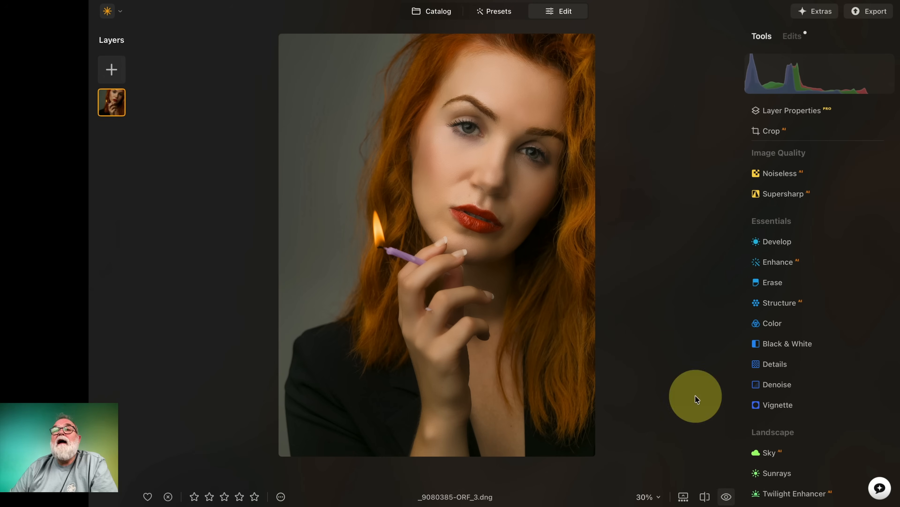
Show the list of applied edits and reset the Face AI edit's Slim Face to 0.
{"action": "left_click", "coordinate": [794, 37]}
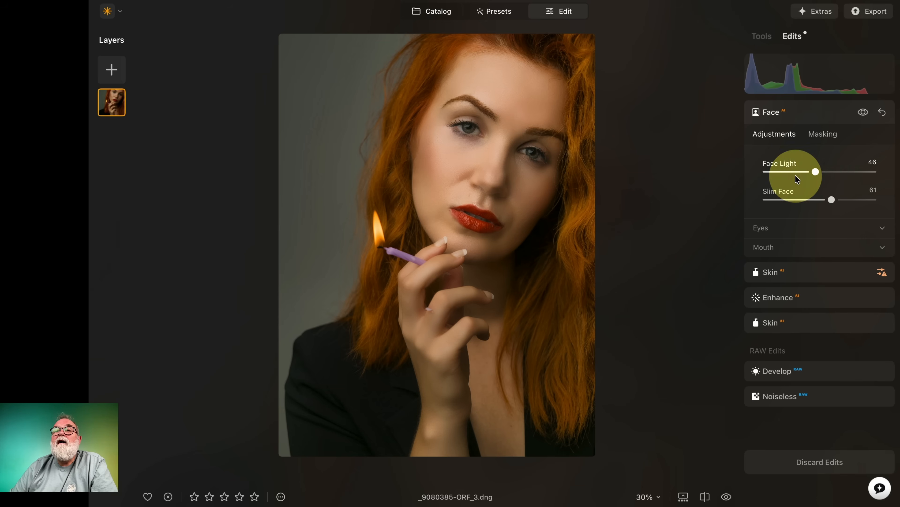
{"action": "double_click", "coordinate": [830, 200]}
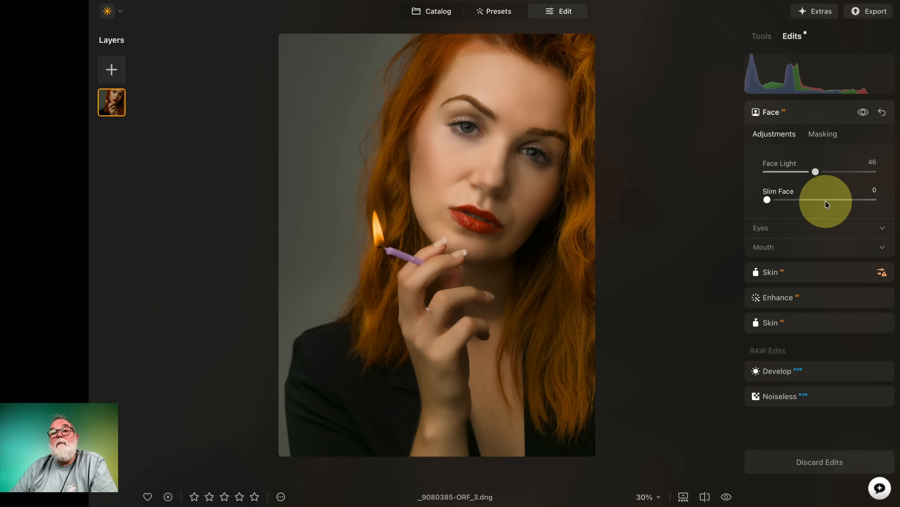
Inspect the lower Skin AI edit holding the blemish removal, check its effect, and return to the tools list.
{"action": "left_click", "coordinate": [792, 323]}
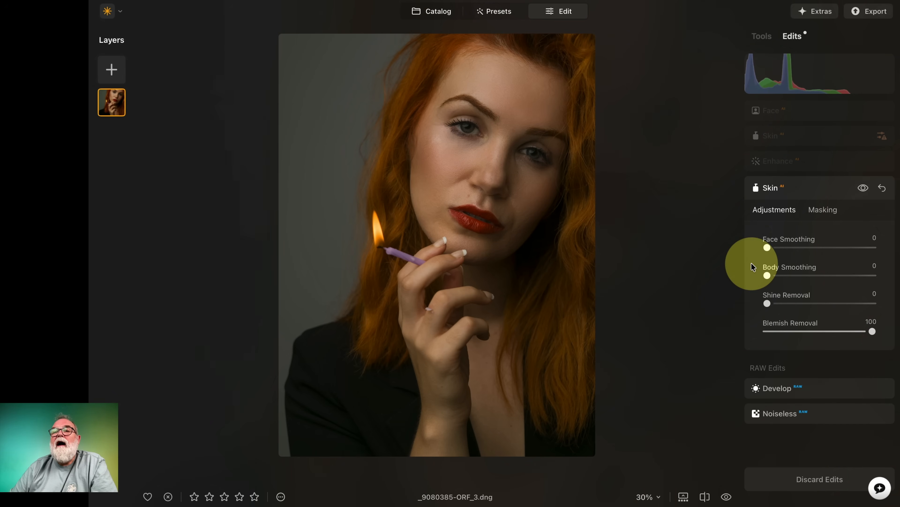
{"action": "left_click", "coordinate": [864, 188]}
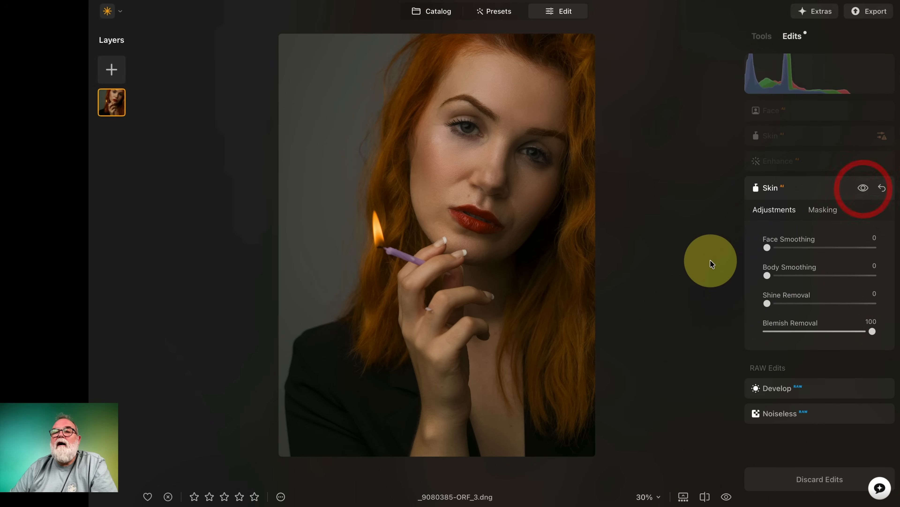
{"action": "left_click", "coordinate": [699, 263]}
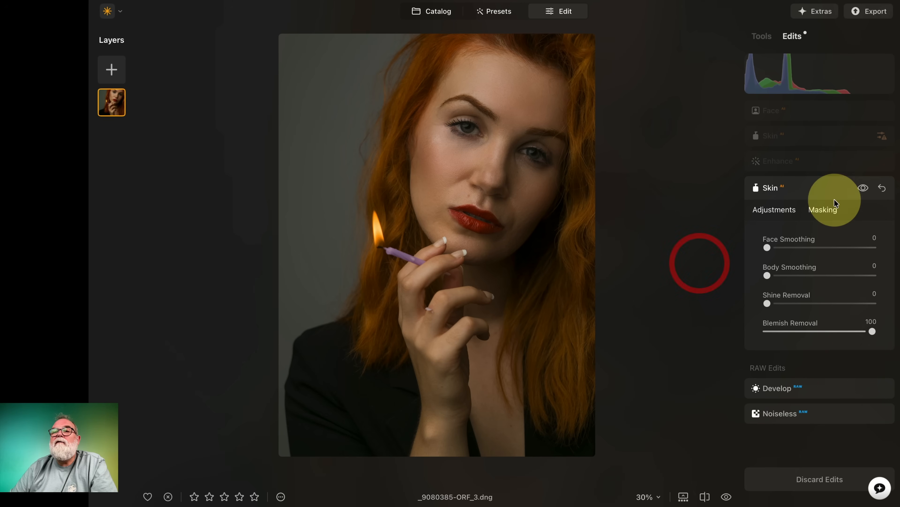
{"action": "left_click", "coordinate": [845, 191]}
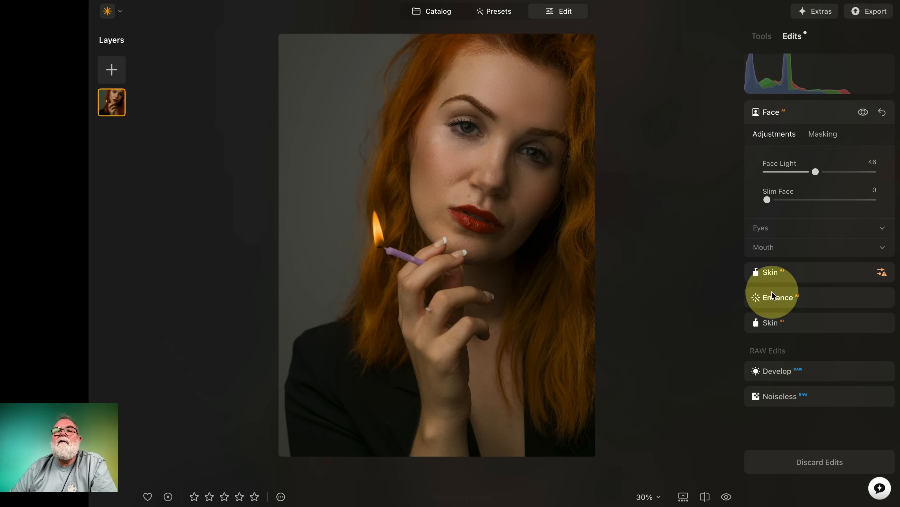
{"action": "left_click", "coordinate": [765, 37]}
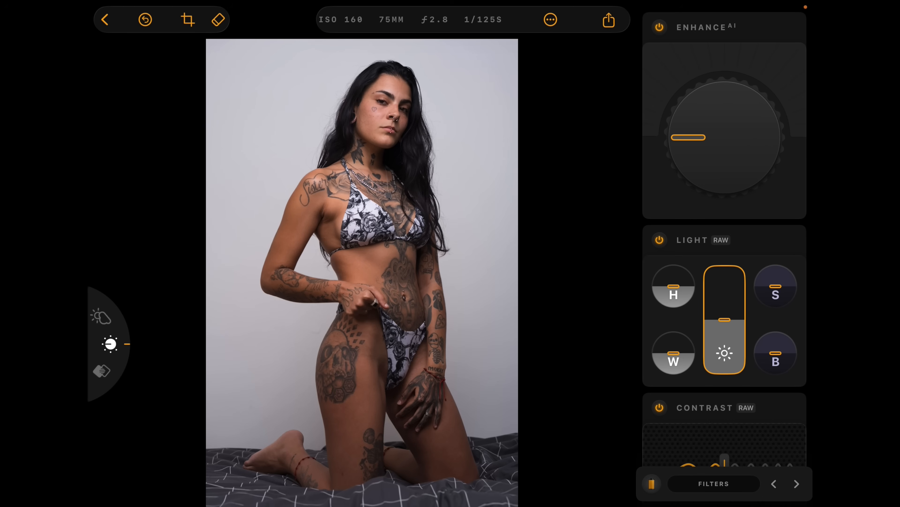
Switch back to Luminar Mobile and set Enhance AI to 28 on the kneeling tattooed model's photo.
{"action": "left_click_drag", "start_coordinate": [688, 137], "coordinate": [703, 109]}
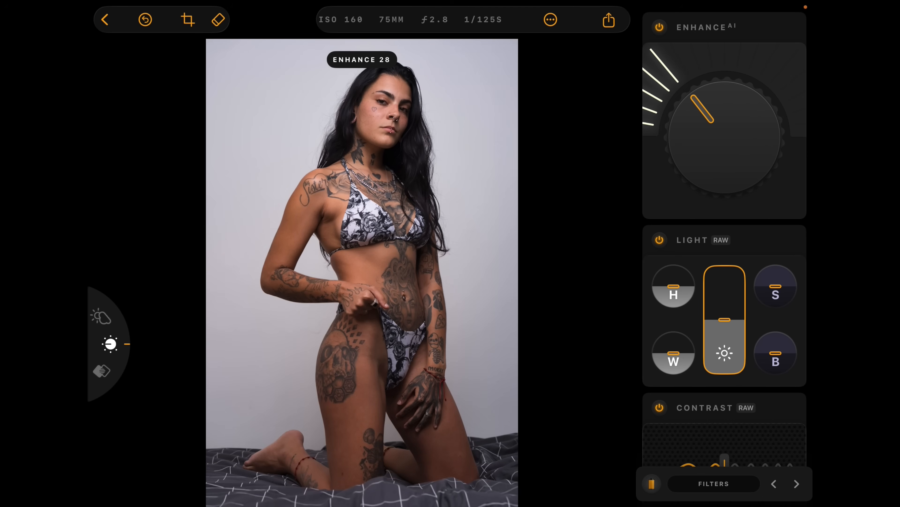
Slim the model's face slightly and raise the Face Light to a bit over a third with Face AI.
{"action": "scroll", "coordinate": [724, 248], "scroll_direction": "down", "scroll_amount": 12}
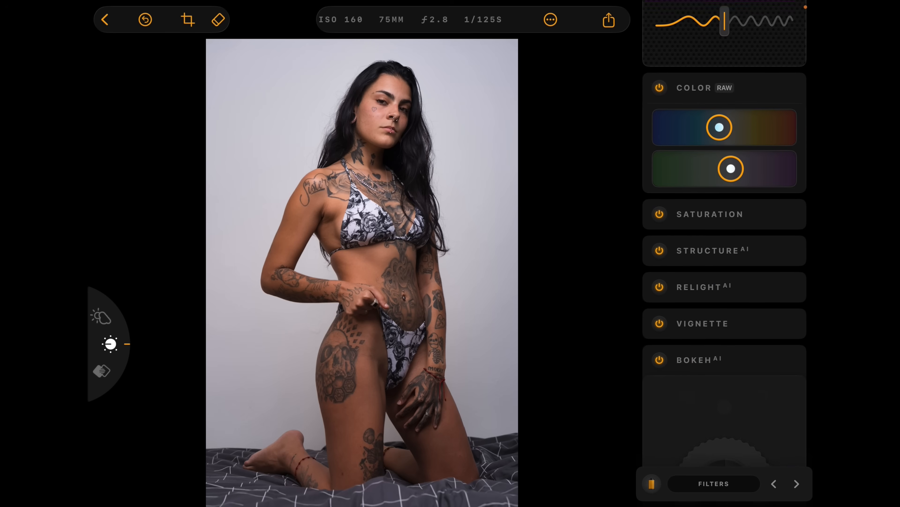
{"action": "scroll", "coordinate": [725, 248], "scroll_direction": "down", "scroll_amount": 10}
{"action": "left_click_drag", "start_coordinate": [672, 252], "coordinate": [697, 255]}
{"action": "left_click_drag", "start_coordinate": [670, 330], "coordinate": [711, 330]}
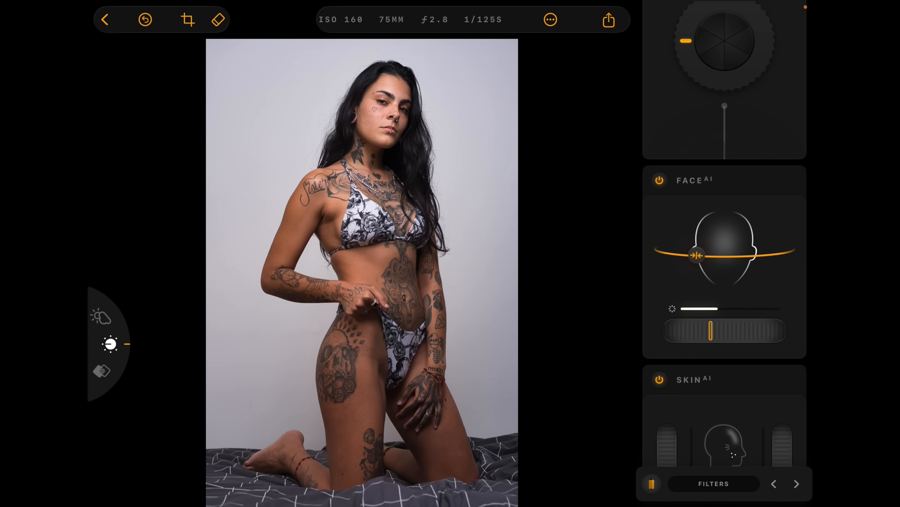
Turn on Skin AI blemish removal, setting the skin Amount to 90 and shine removal to roughly three quarters.
{"action": "scroll", "coordinate": [725, 248], "scroll_direction": "down", "scroll_amount": 5}
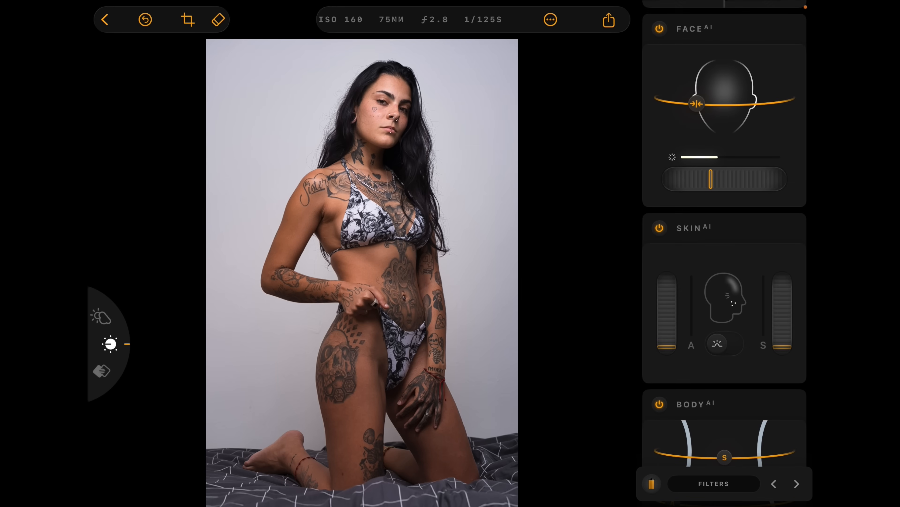
{"action": "left_click", "coordinate": [725, 343]}
{"action": "left_click_drag", "start_coordinate": [667, 347], "coordinate": [667, 315]}
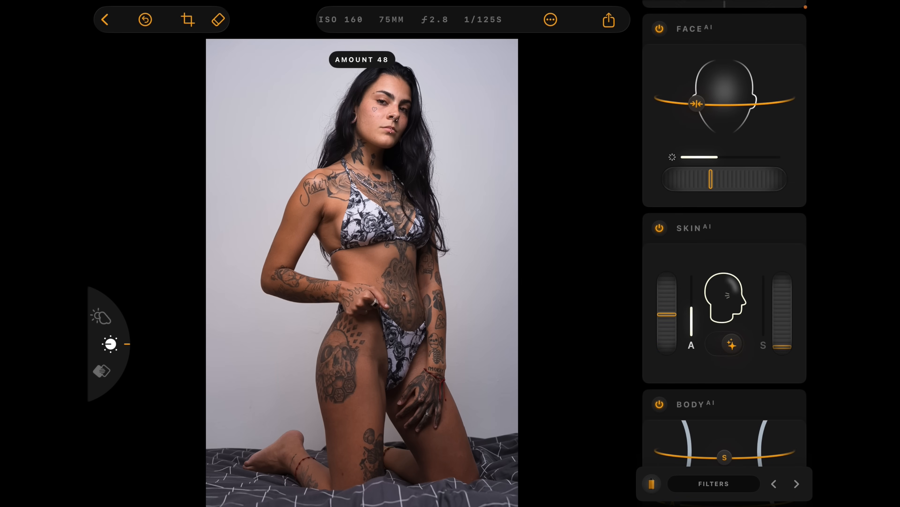
{"action": "left_click_drag", "start_coordinate": [782, 347], "coordinate": [782, 295]}
{"action": "left_click_drag", "start_coordinate": [667, 314], "coordinate": [667, 286]}
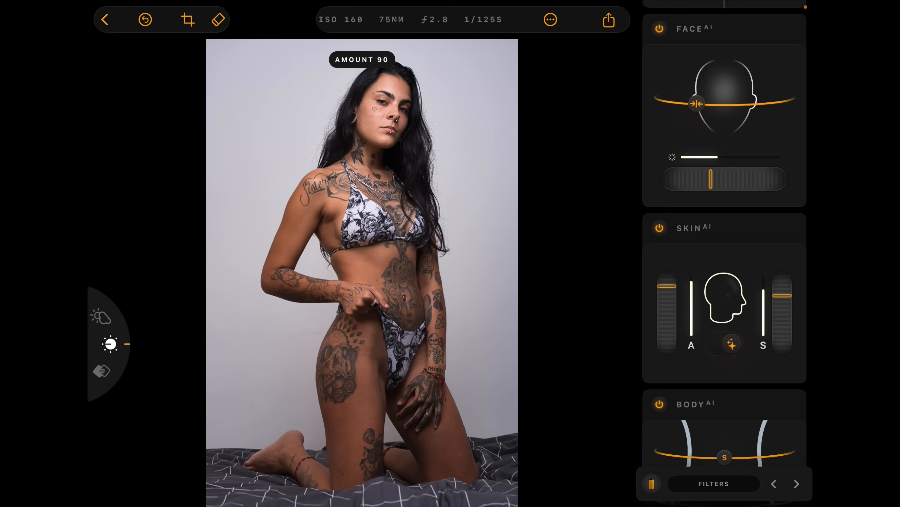
Set the model's Face Light to 27 and the Body AI Abdomen to 37.
{"action": "left_click_drag", "start_coordinate": [711, 179], "coordinate": [700, 179]}
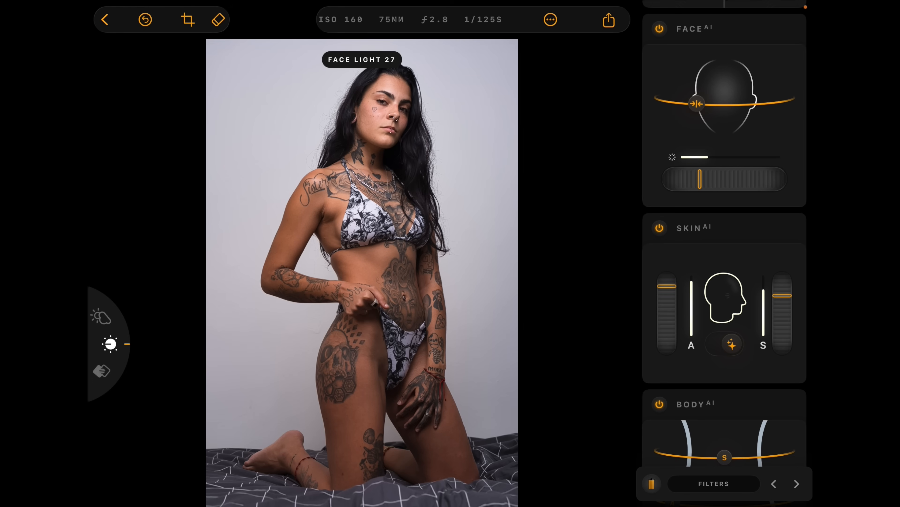
{"action": "scroll", "coordinate": [725, 248], "scroll_direction": "down", "scroll_amount": 5}
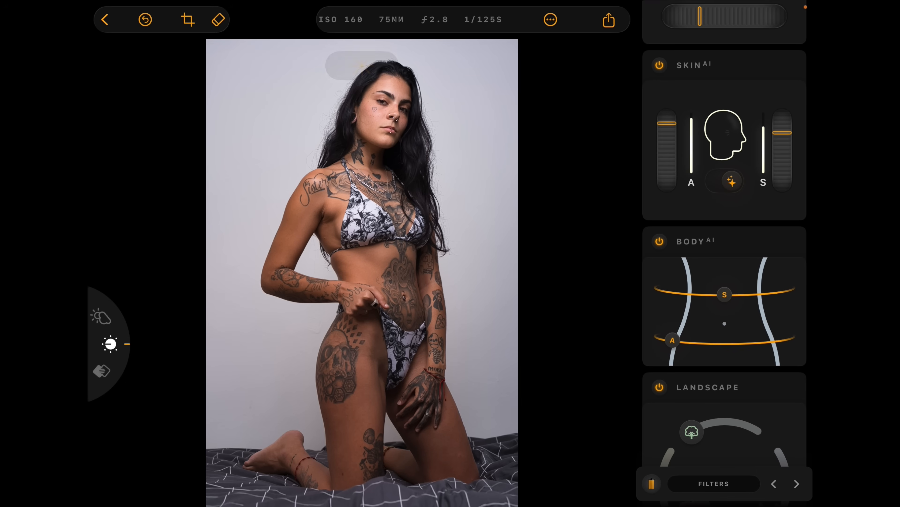
{"action": "left_click_drag", "start_coordinate": [673, 339], "coordinate": [712, 343]}
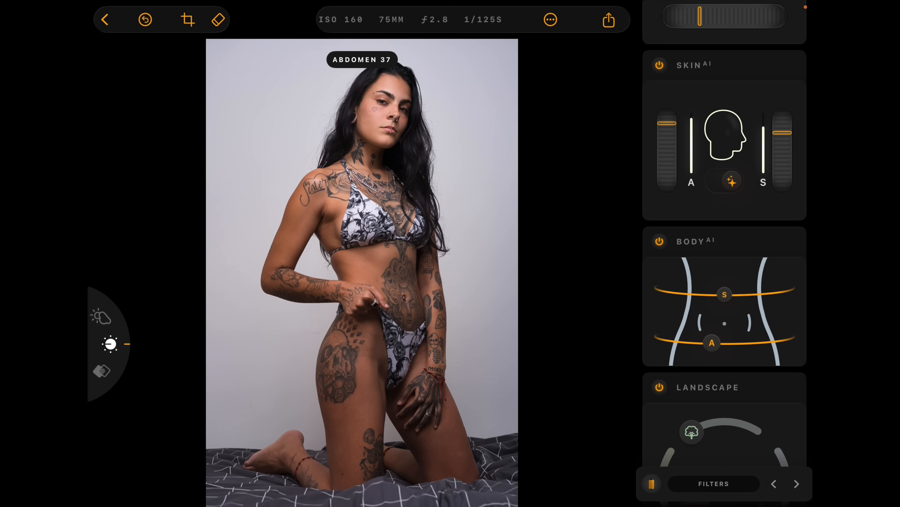
Set the kneeling model's Body AI Shape to 47.
{"action": "left_click_drag", "start_coordinate": [724, 294], "coordinate": [749, 292]}
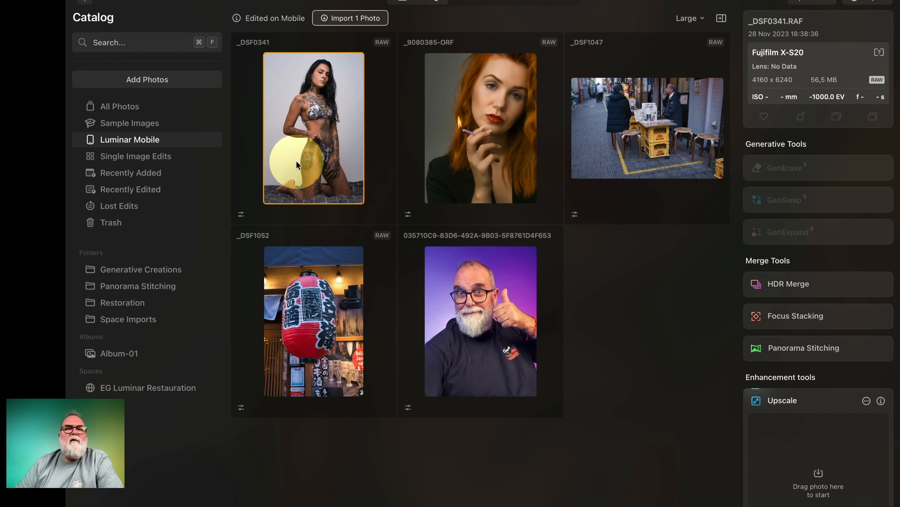
Switch to Luminar Neo, import the mobile-edited _DSF0341 RAW photo and open its list of applied edits.
{"action": "left_click", "coordinate": [318, 147]}
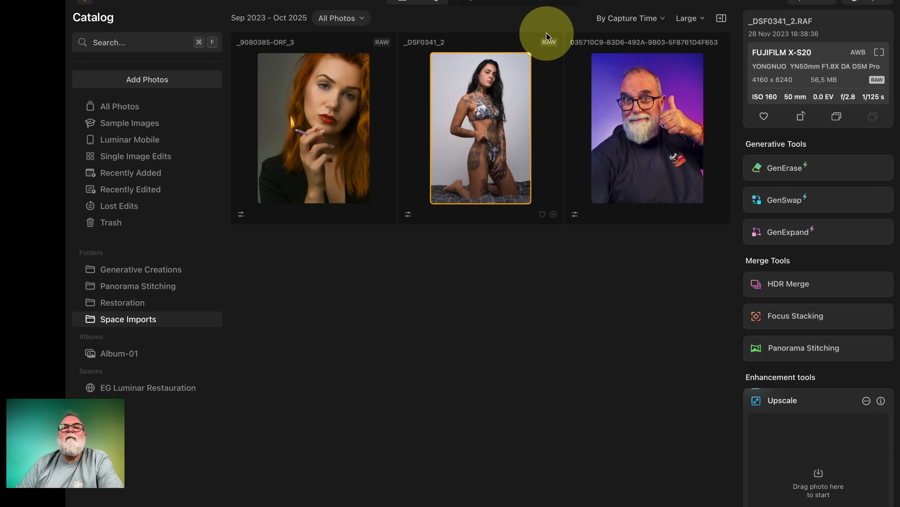
{"action": "left_click", "coordinate": [555, 2]}
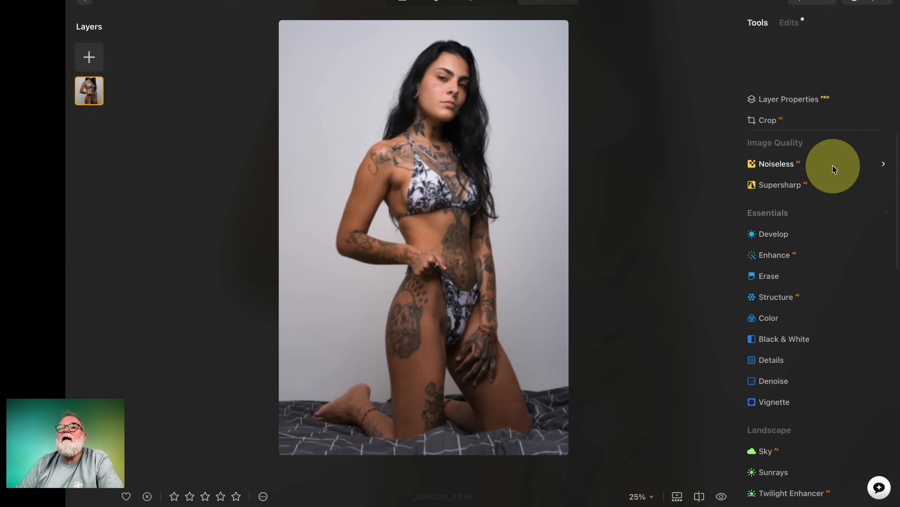
{"action": "left_click", "coordinate": [790, 23]}
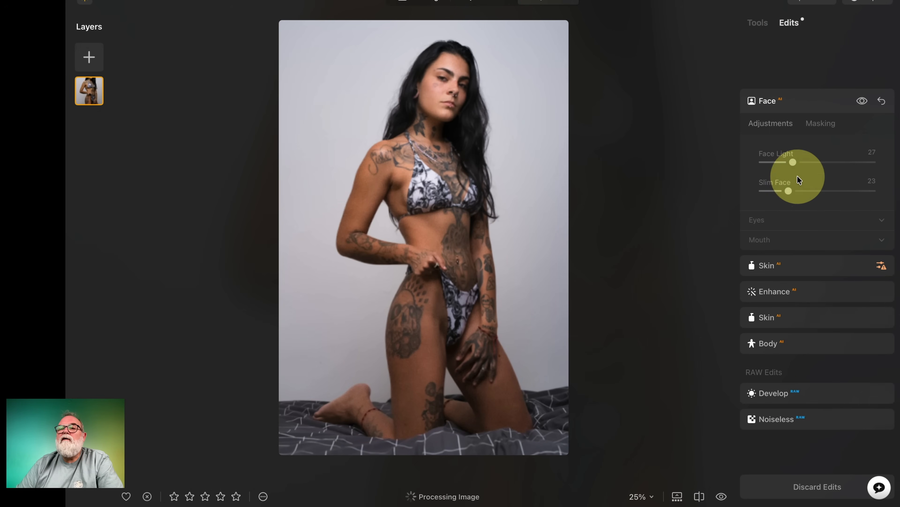
Set the model's Body AI Shape to 17 and Abdomen to 40, and compare the photo with its unedited original.
{"action": "left_click", "coordinate": [784, 267]}
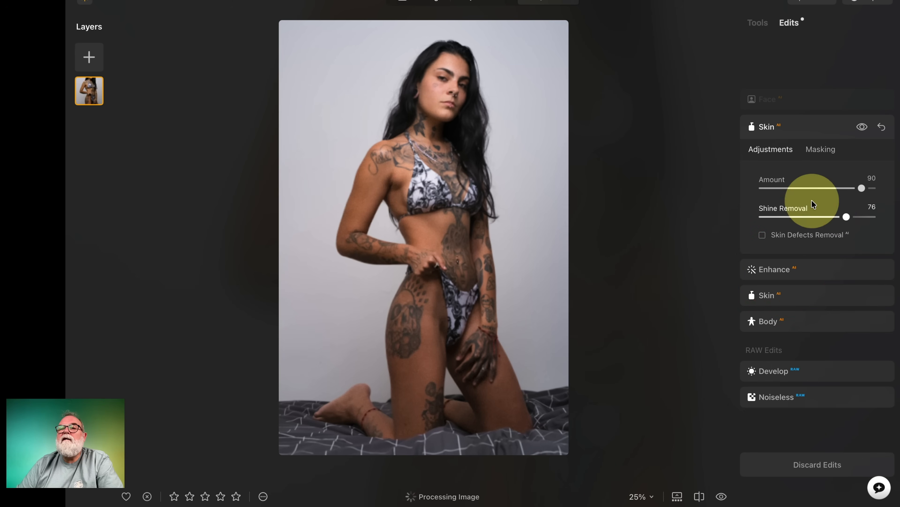
{"action": "left_click", "coordinate": [796, 321]}
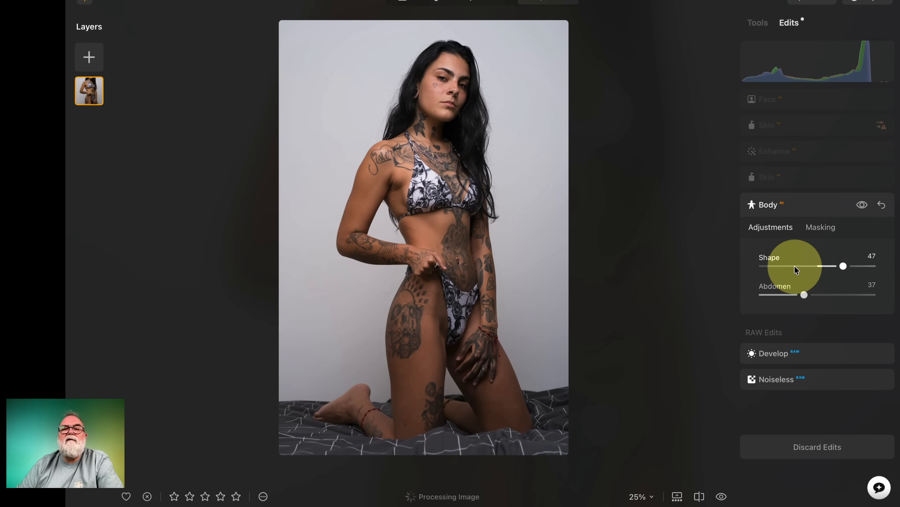
{"action": "mouse_move", "coordinate": [844, 267]}
{"action": "left_mouse_down"}
{"action": "mouse_move", "coordinate": [810, 266]}
{"action": "mouse_move", "coordinate": [825, 266]}
{"action": "mouse_move", "coordinate": [820, 294]}
{"action": "mouse_move", "coordinate": [807, 298]}
{"action": "mouse_move", "coordinate": [827, 266]}
{"action": "left_mouse_up"}
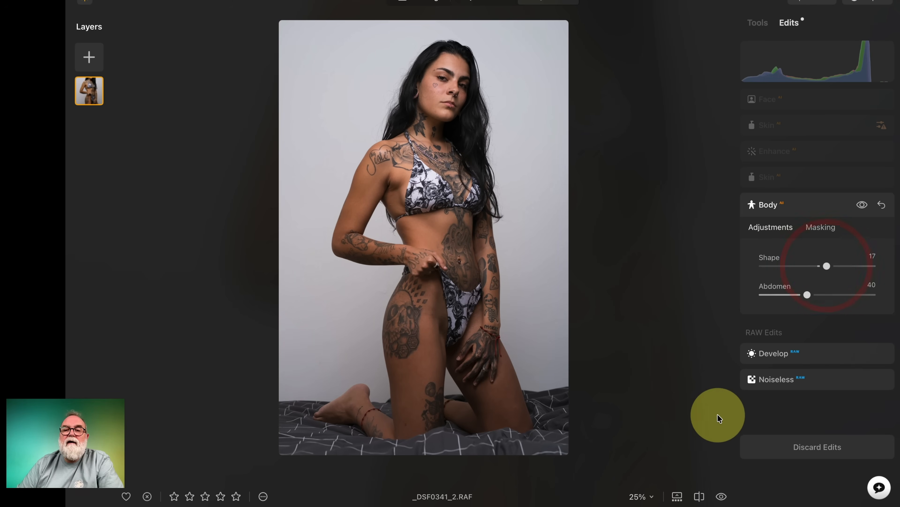
{"action": "left_click", "coordinate": [722, 497]}
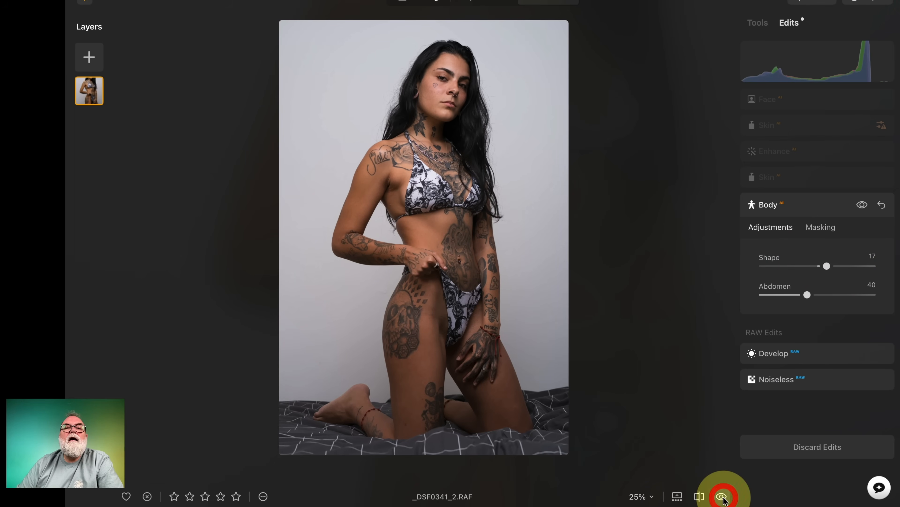
{"action": "left_click", "coordinate": [722, 497]}
{"action": "left_click", "coordinate": [722, 497]}
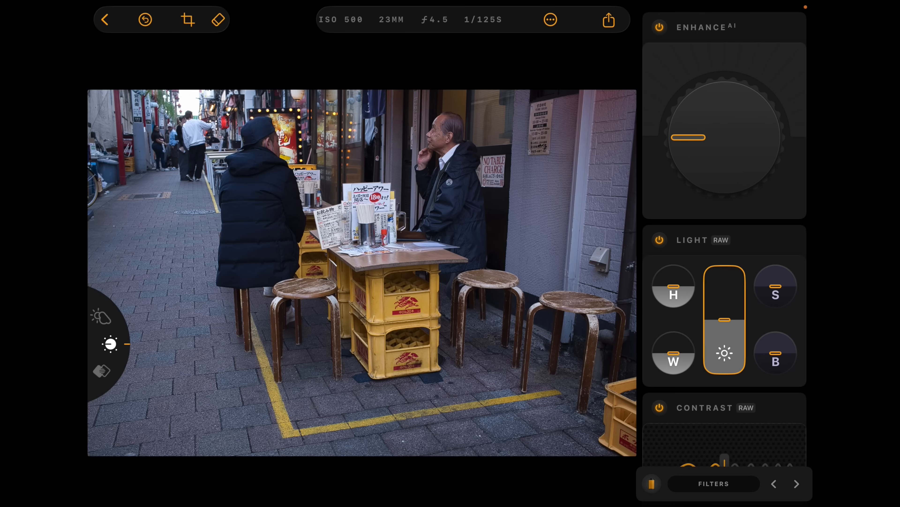
Switch to Luminar Mobile and set Enhance AI to 48 and Bokeh AI to blur 14, focus distance -74 on the street photo.
{"action": "left_click_drag", "start_coordinate": [688, 137], "coordinate": [723, 101]}
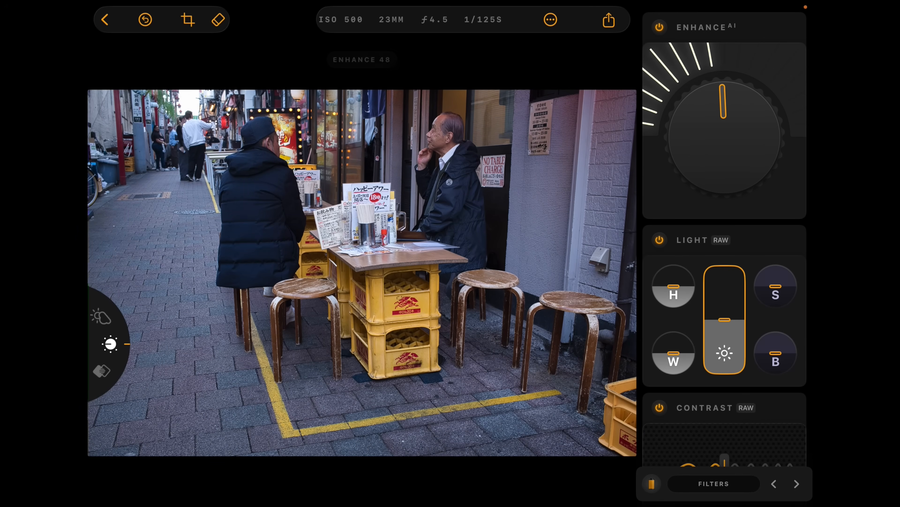
{"action": "scroll", "coordinate": [725, 248], "scroll_direction": "down", "scroll_amount": 15}
{"action": "scroll", "coordinate": [725, 248], "scroll_direction": "down", "scroll_amount": 2}
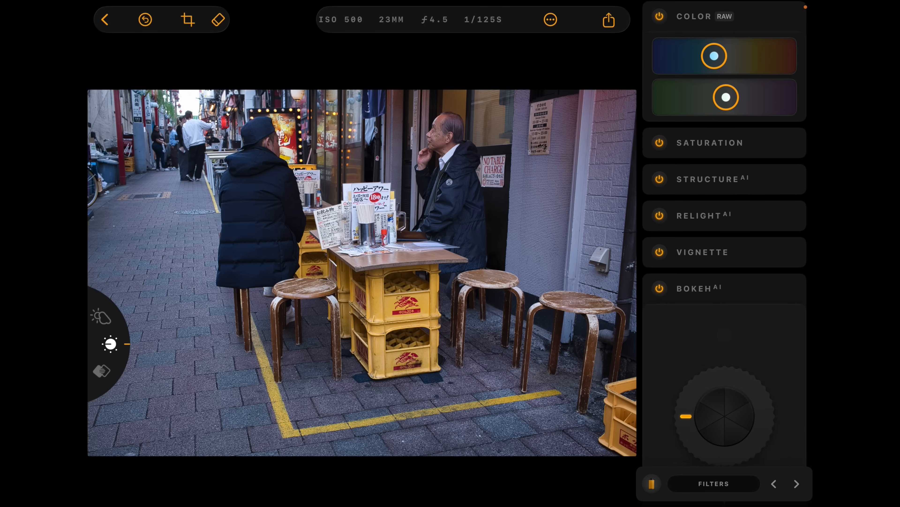
{"action": "scroll", "coordinate": [725, 249], "scroll_direction": "down", "scroll_amount": 6}
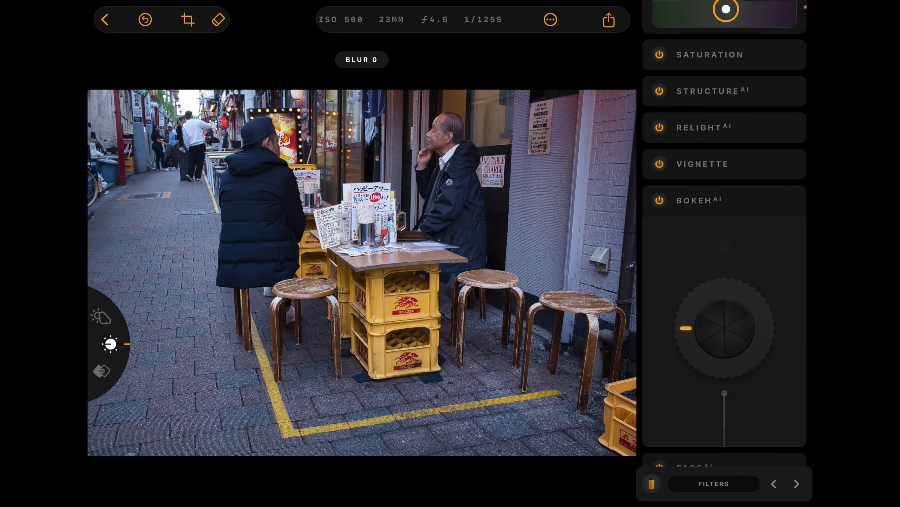
{"action": "mouse_move", "coordinate": [686, 280]}
{"action": "left_mouse_down"}
{"action": "mouse_move", "coordinate": [689, 268]}
{"action": "mouse_move", "coordinate": [726, 241]}
{"action": "mouse_move", "coordinate": [759, 264]}
{"action": "mouse_move", "coordinate": [722, 241]}
{"action": "mouse_move", "coordinate": [690, 263]}
{"action": "left_mouse_up"}
{"action": "left_click_drag", "start_coordinate": [724, 346], "coordinate": [652, 383]}
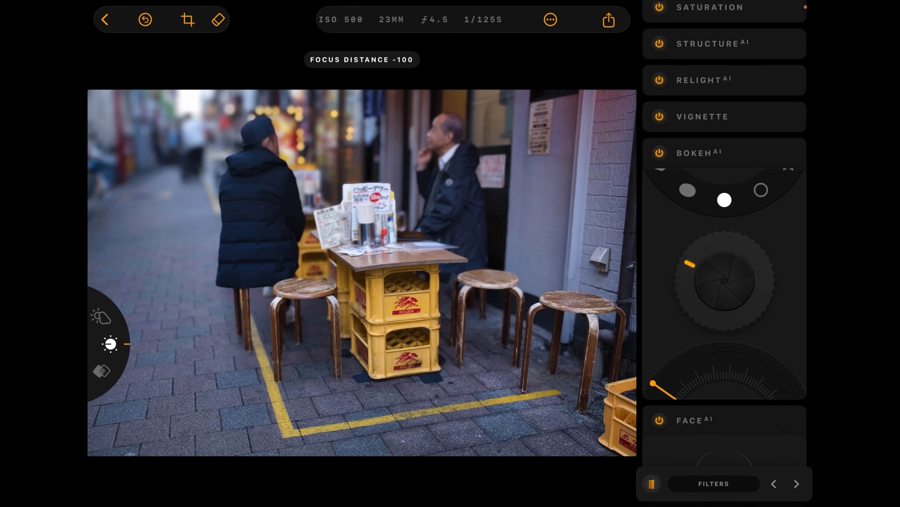
{"action": "left_click_drag", "start_coordinate": [653, 383], "coordinate": [668, 366]}
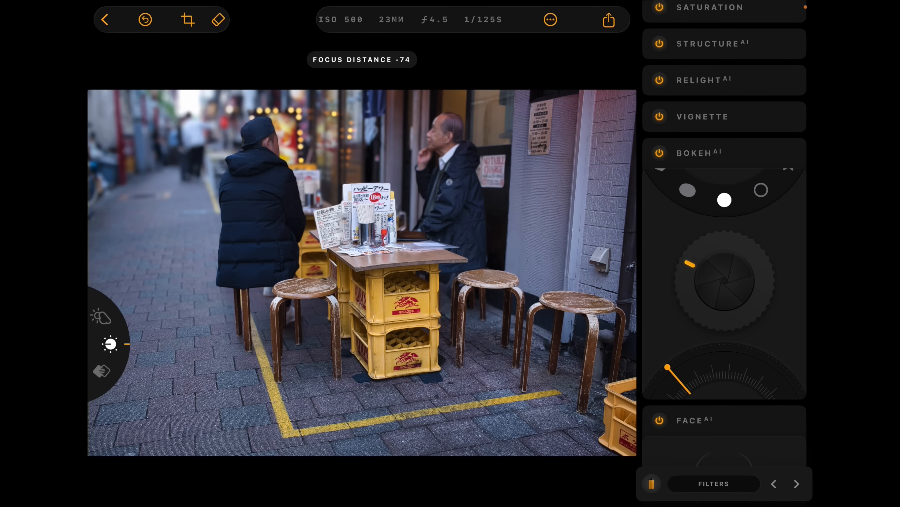
Try the ring, star, heart, hexagon and ellipse bokeh shapes on the background lights and restore the circle shape.
{"action": "scroll", "coordinate": [269, 139], "scroll_direction": "up", "scroll_amount": 5}
{"action": "left_click_drag", "start_coordinate": [246, 125], "coordinate": [369, 136]}
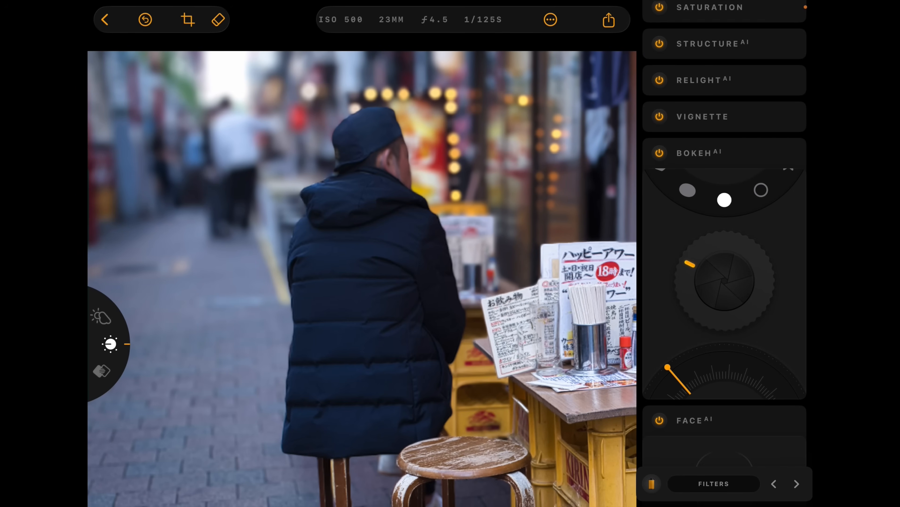
{"action": "left_click", "coordinate": [762, 189]}
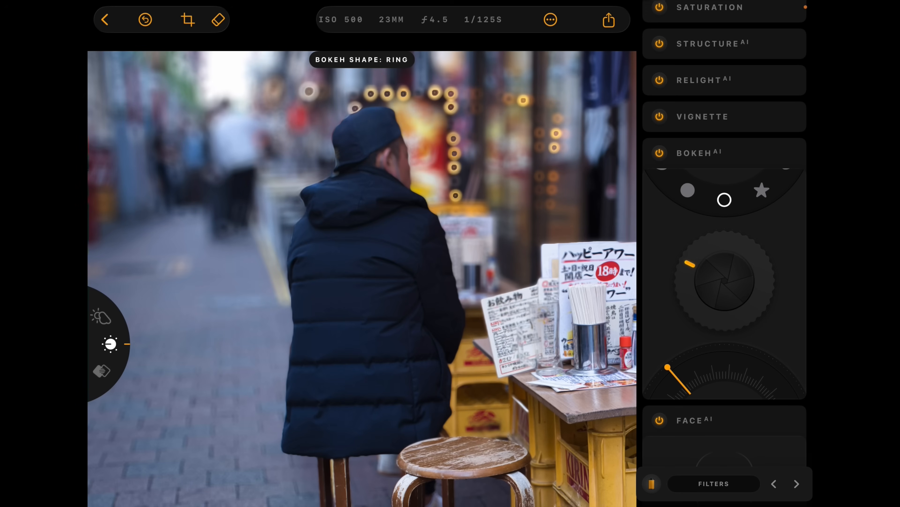
{"action": "left_click", "coordinate": [761, 190]}
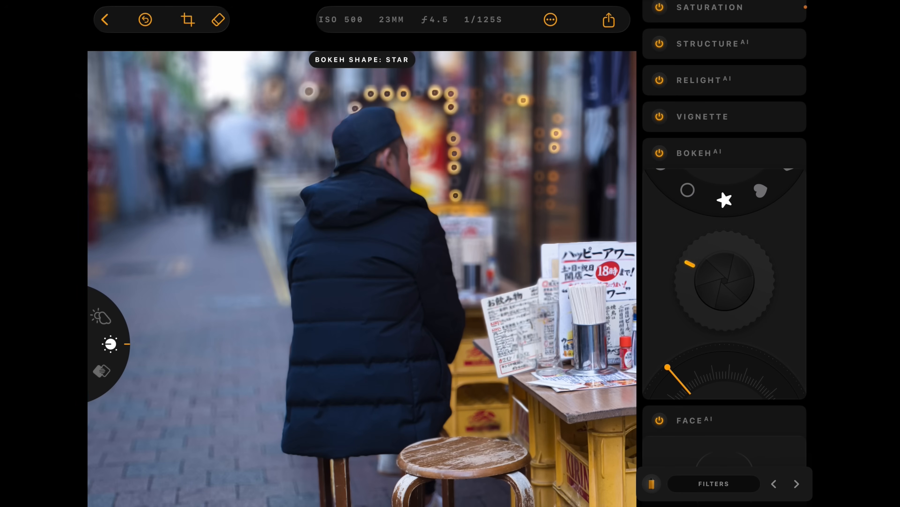
{"action": "left_click", "coordinate": [761, 190]}
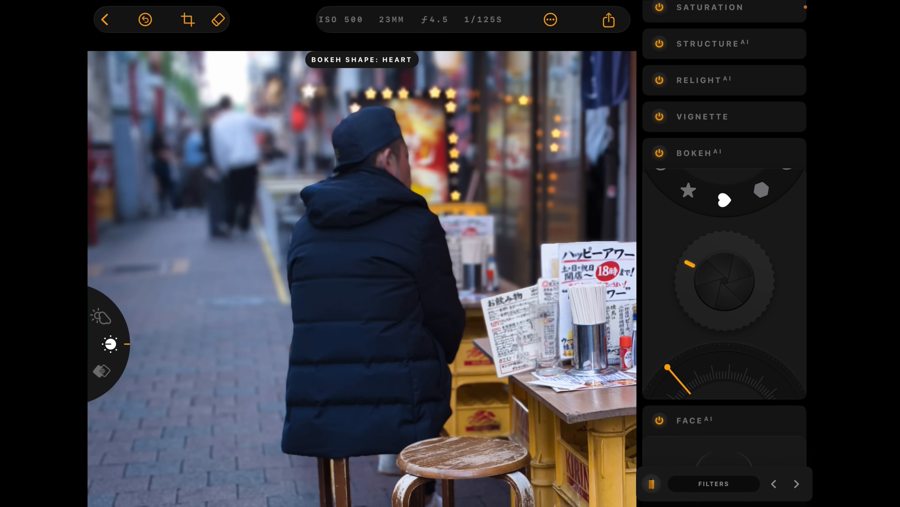
{"action": "left_click", "coordinate": [761, 190]}
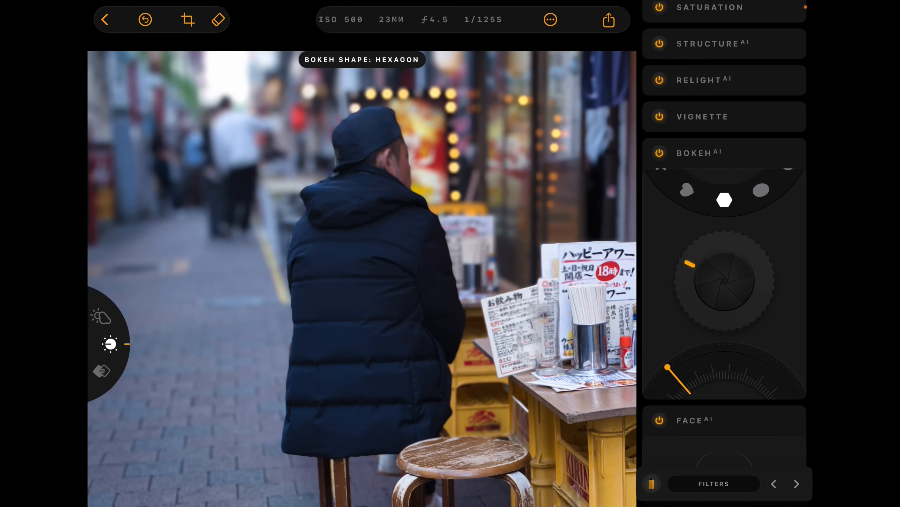
{"action": "left_click", "coordinate": [762, 189]}
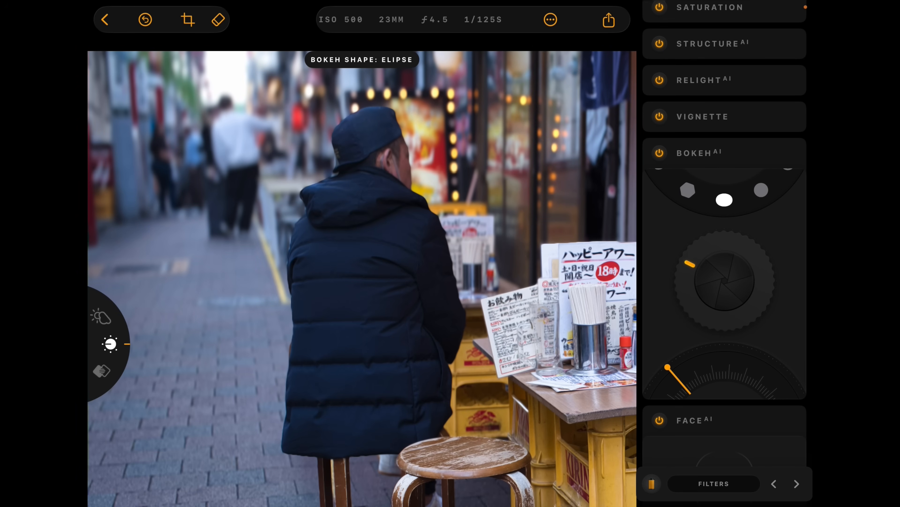
{"action": "left_click", "coordinate": [761, 190]}
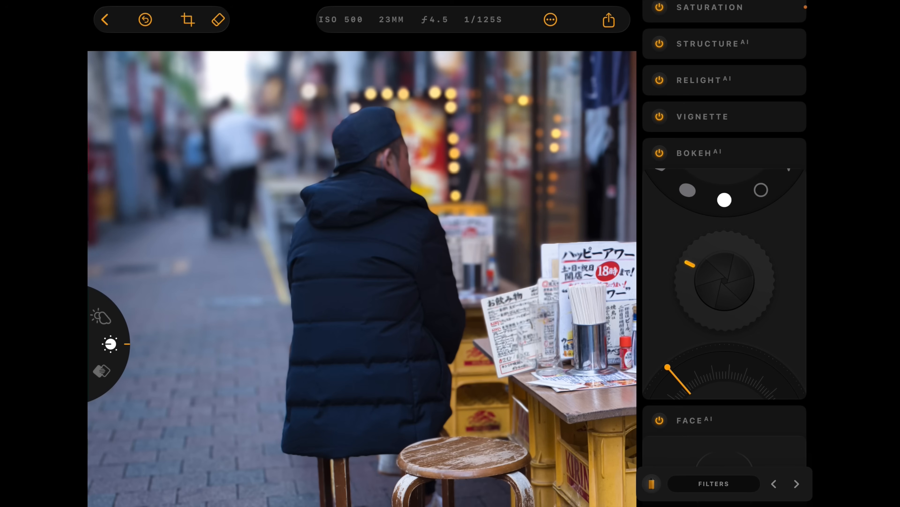
{"action": "scroll", "coordinate": [363, 272], "scroll_direction": "down", "scroll_amount": 5}
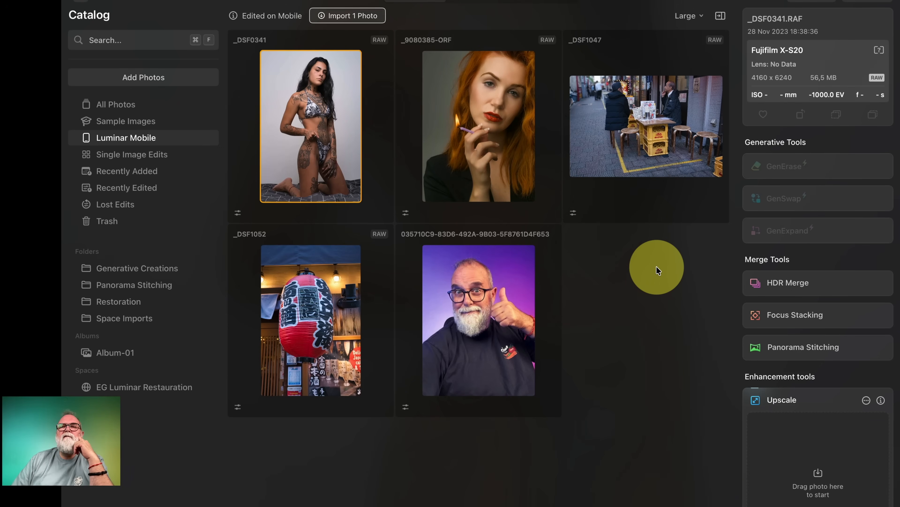
Switch to Luminar Neo, import the street photo _DSF1047 and open it for editing with a before-and-after comparison.
{"action": "left_click", "coordinate": [656, 266]}
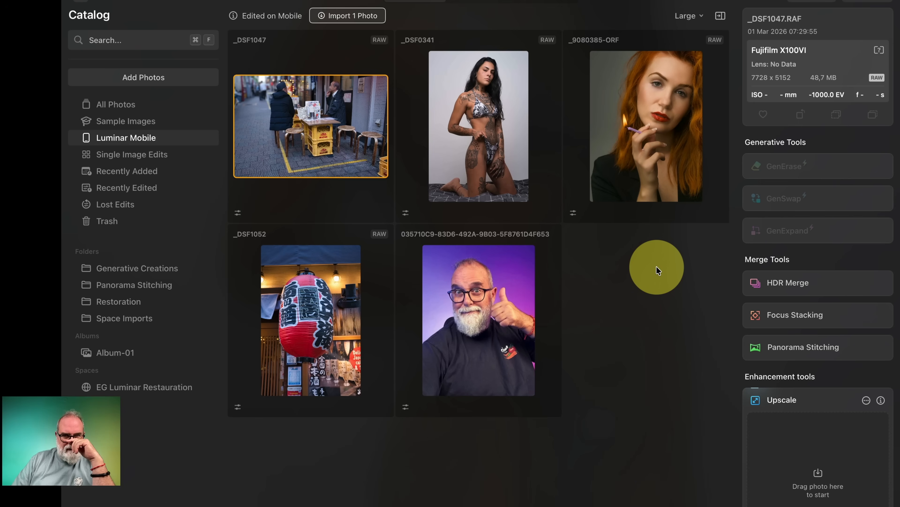
{"action": "left_click", "coordinate": [305, 85]}
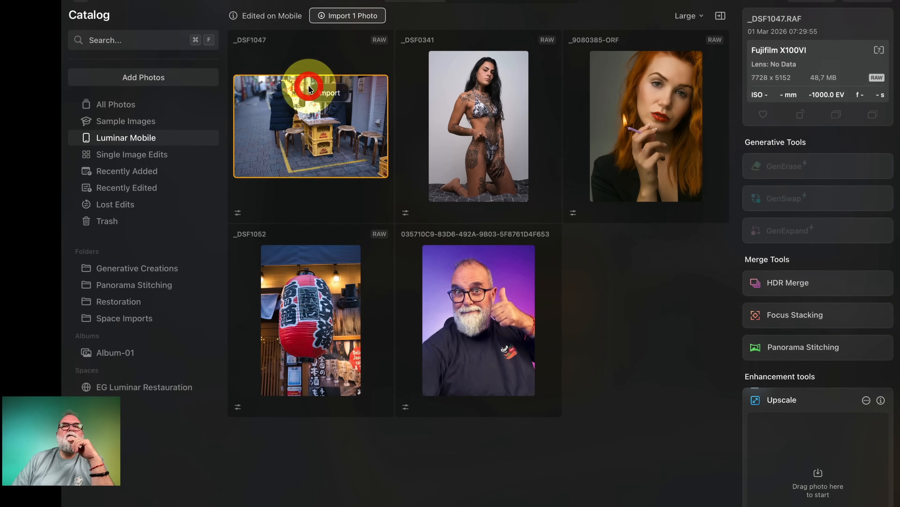
{"action": "left_click", "coordinate": [332, 91]}
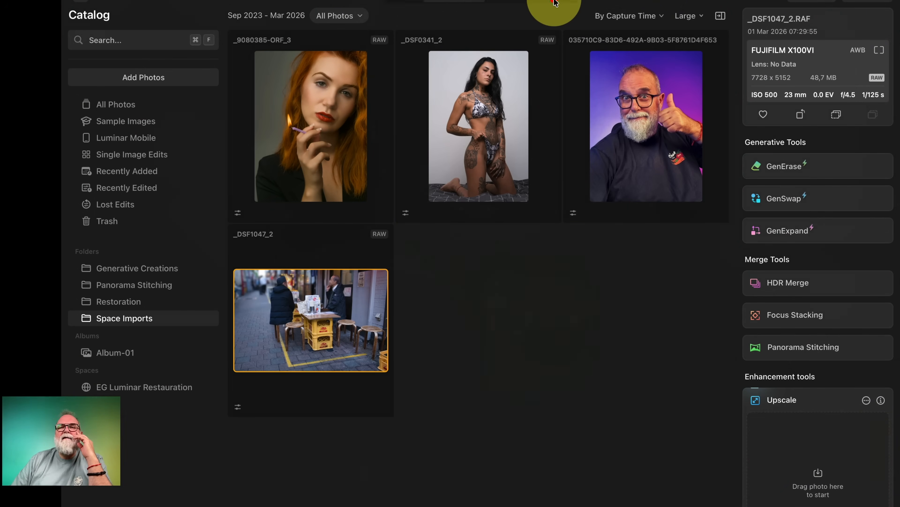
{"action": "left_click", "coordinate": [555, 2]}
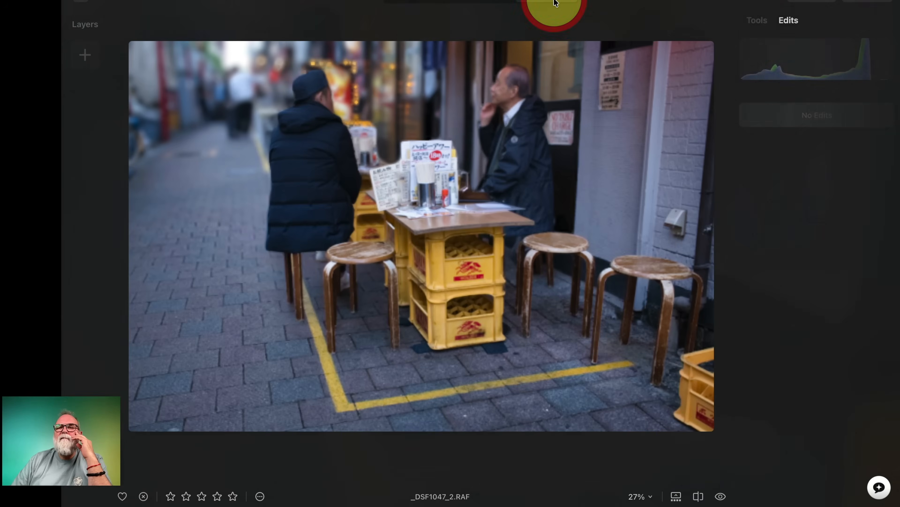
{"action": "left_click", "coordinate": [721, 497]}
{"action": "left_click", "coordinate": [723, 499]}
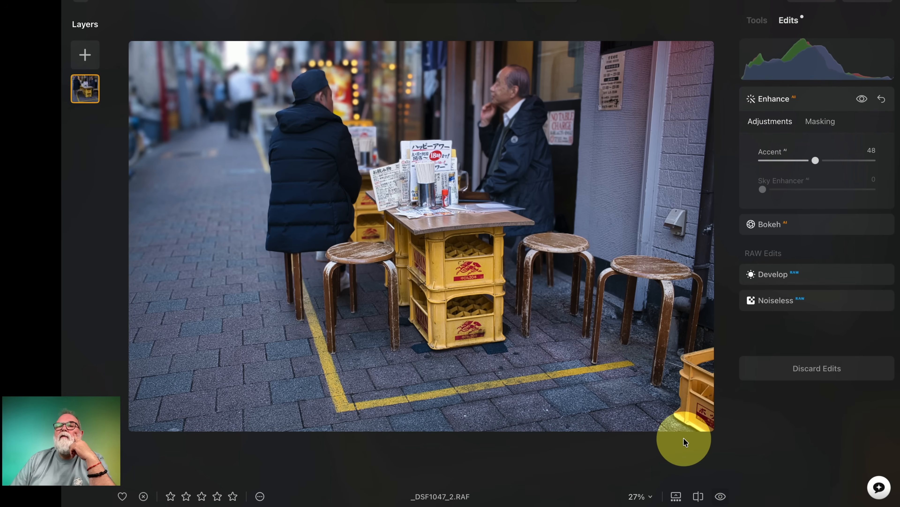
Set the street photo's Bokeh AI Blur to 35 and Focus Distance to 7.
{"action": "left_click", "coordinate": [798, 226]}
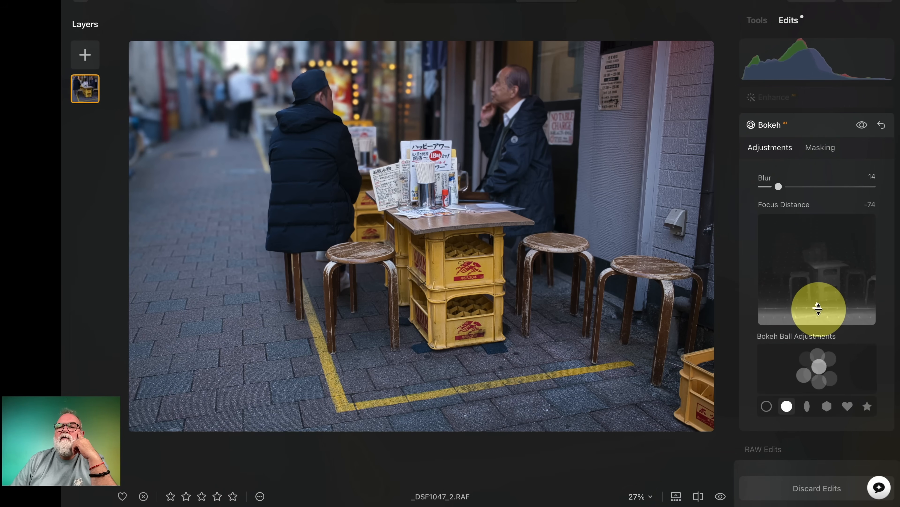
{"action": "left_click_drag", "start_coordinate": [819, 309], "coordinate": [817, 271]}
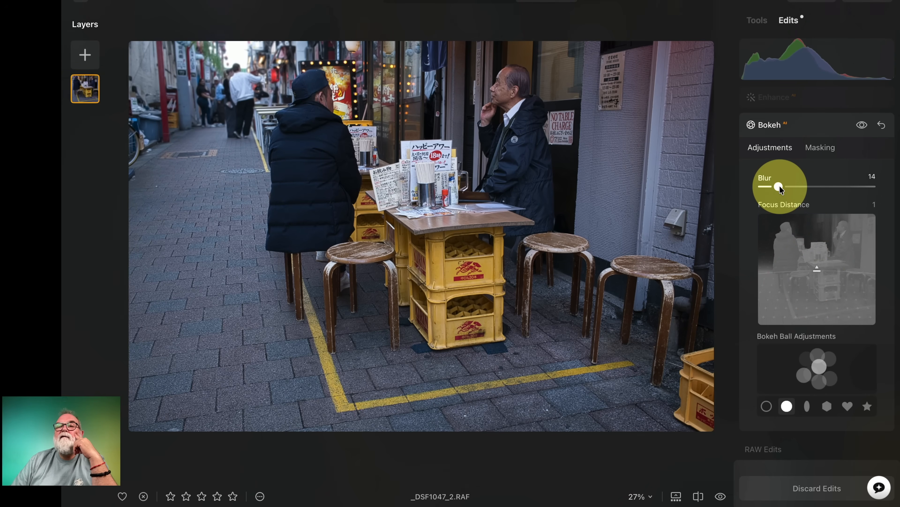
{"action": "left_click_drag", "start_coordinate": [779, 187], "coordinate": [801, 186]}
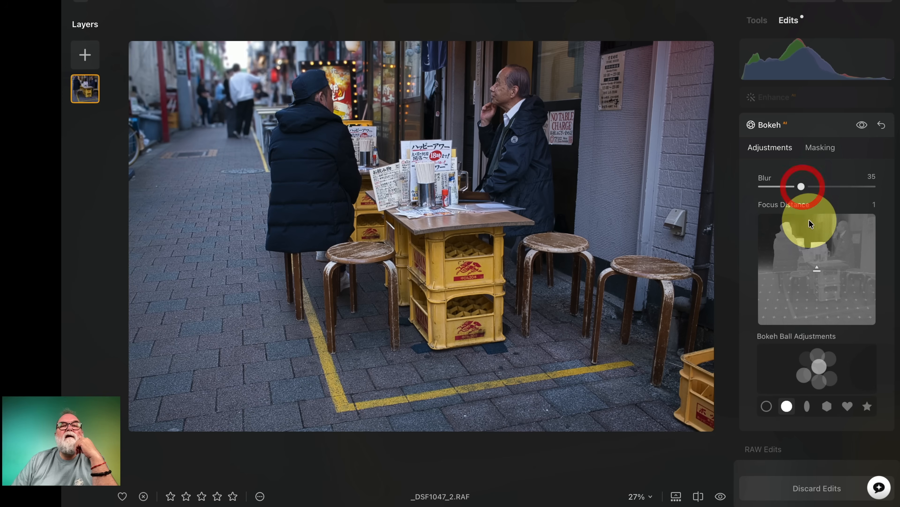
{"action": "mouse_move", "coordinate": [816, 264]}
{"action": "left_mouse_down"}
{"action": "mouse_move", "coordinate": [819, 244]}
{"action": "mouse_move", "coordinate": [821, 262]}
{"action": "left_mouse_up"}
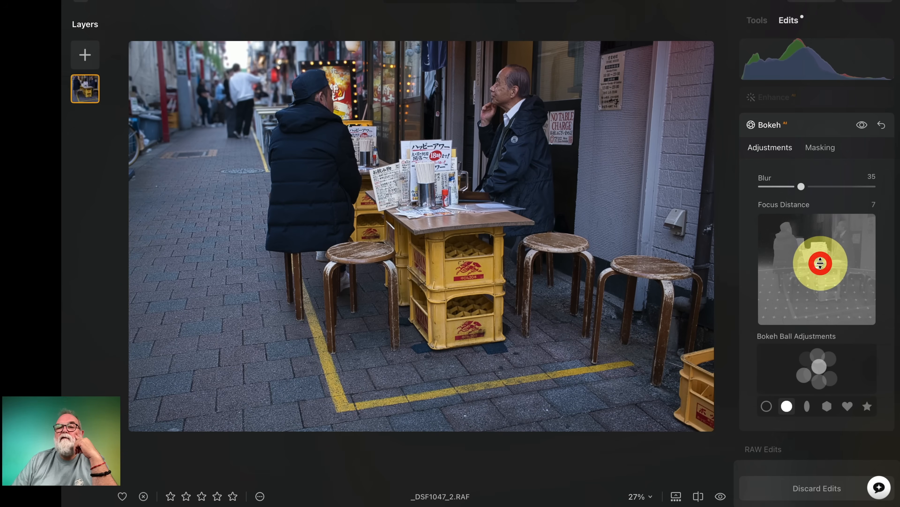
Change the bokeh balls to hearts after trying hexagons, and inspect the background lights and pedestrians at 100%.
{"action": "left_click", "coordinate": [822, 409]}
{"action": "left_click", "coordinate": [822, 409]}
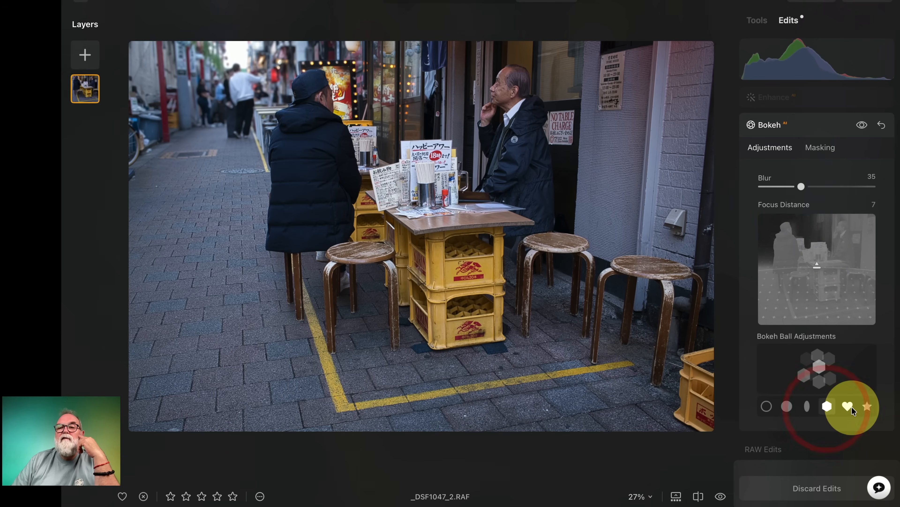
{"action": "left_click", "coordinate": [848, 406]}
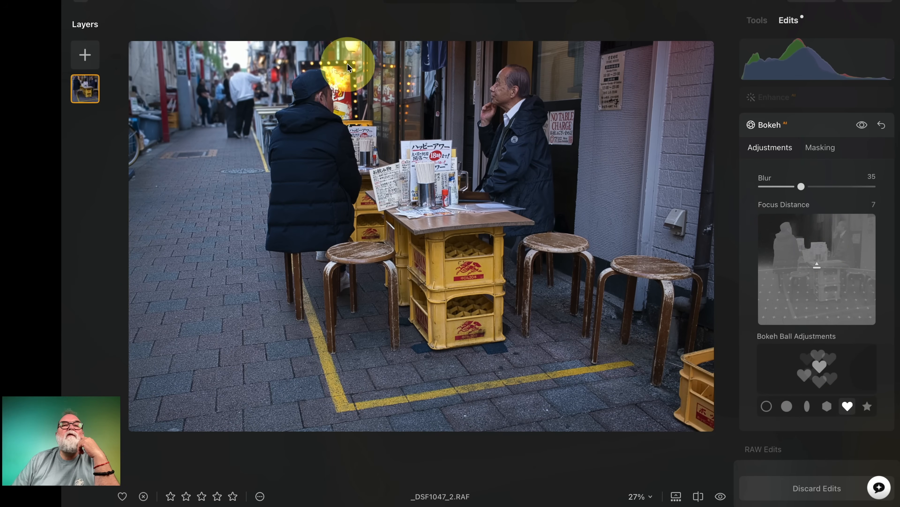
{"action": "left_click", "coordinate": [346, 63]}
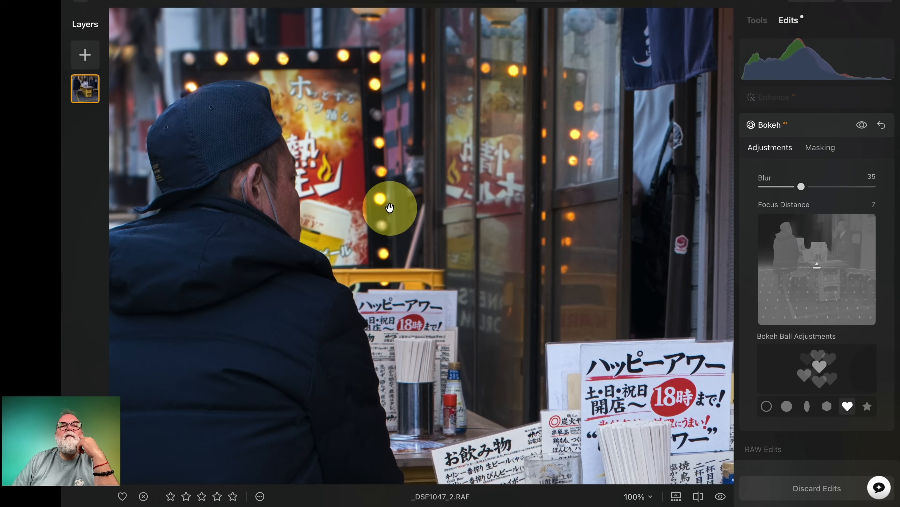
{"action": "left_click_drag", "start_coordinate": [386, 201], "coordinate": [585, 249]}
{"action": "left_click_drag", "start_coordinate": [316, 171], "coordinate": [372, 141]}
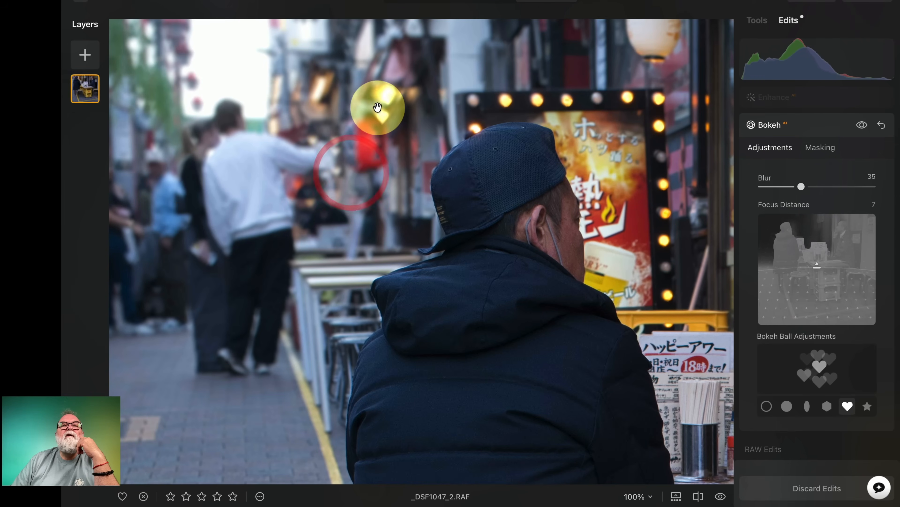
Raise the street photo's Bokeh AI Blur to 79 and try star and heart bokeh balls on the background lights.
{"action": "left_click", "coordinate": [867, 406]}
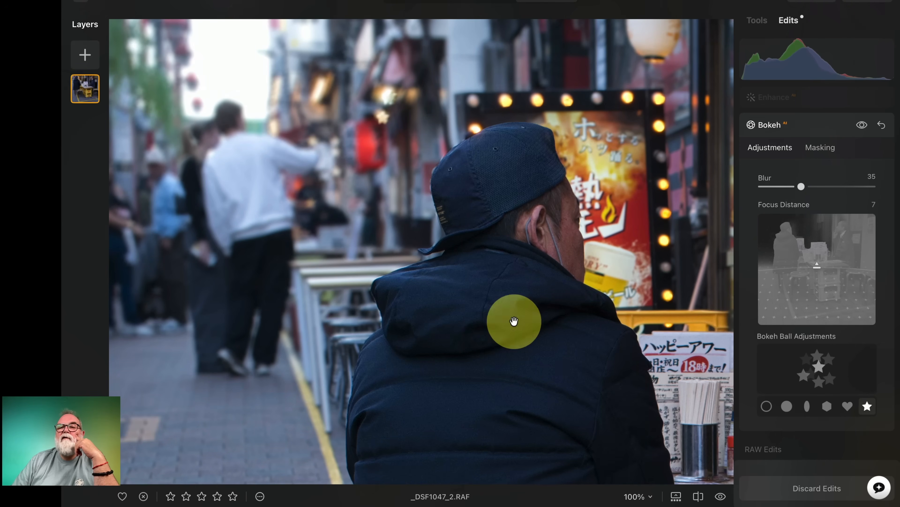
{"action": "left_click_drag", "start_coordinate": [801, 186], "coordinate": [848, 186]}
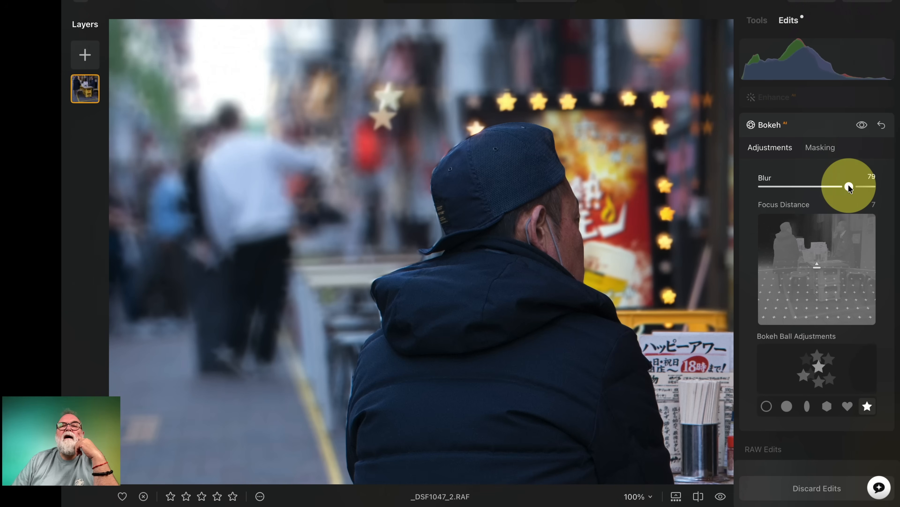
{"action": "left_click", "coordinate": [847, 406]}
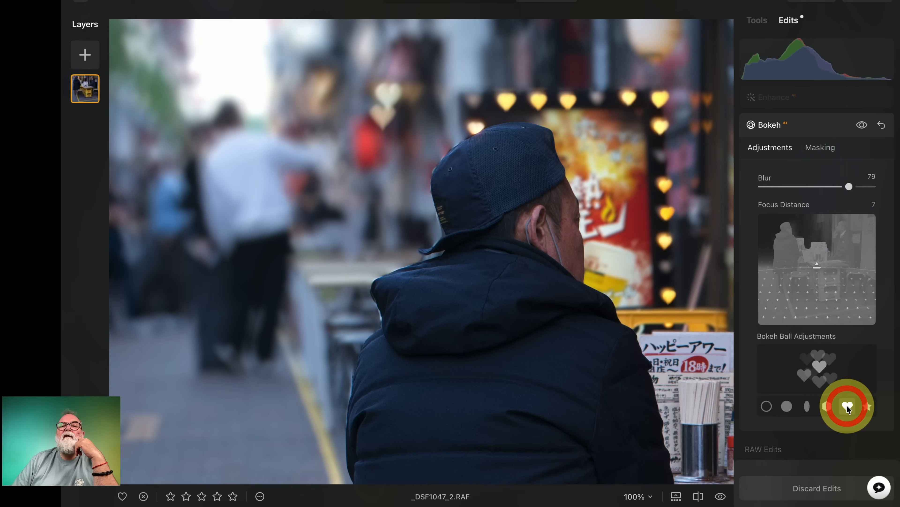
{"action": "left_click", "coordinate": [618, 207]}
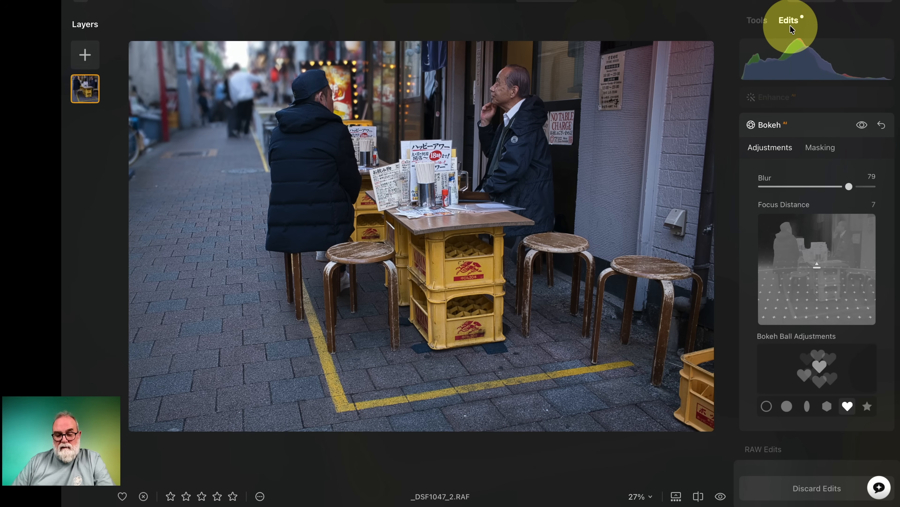
Revert all adjustments on the street photo to the original.
{"action": "left_click", "coordinate": [753, 23]}
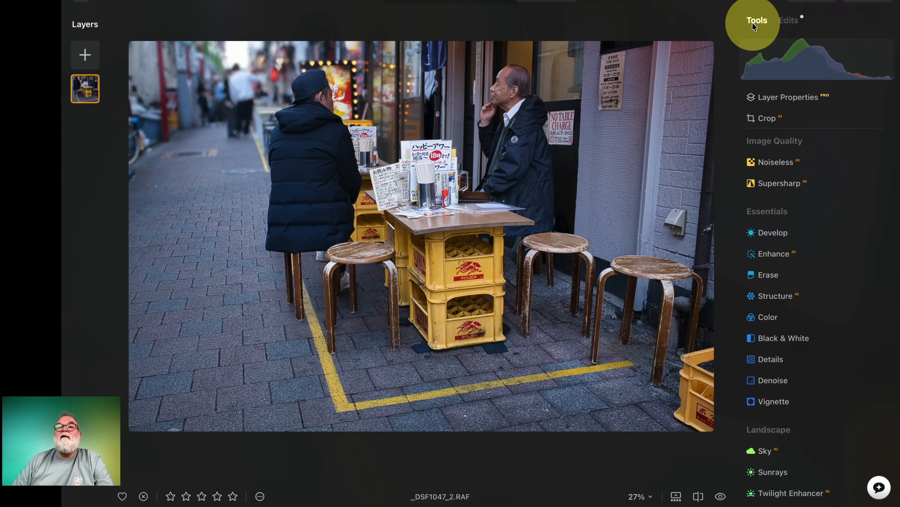
{"action": "right_click", "coordinate": [602, 74]}
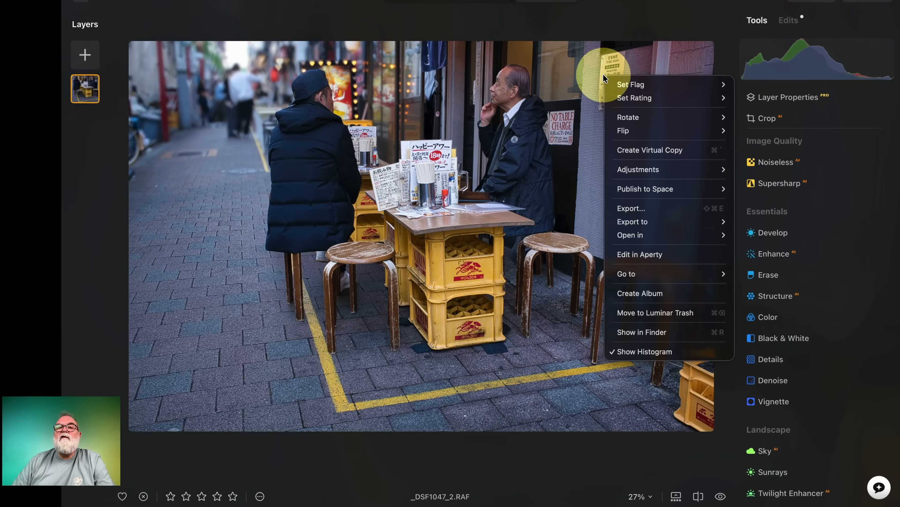
{"action": "mouse_move", "coordinate": [654, 170]}
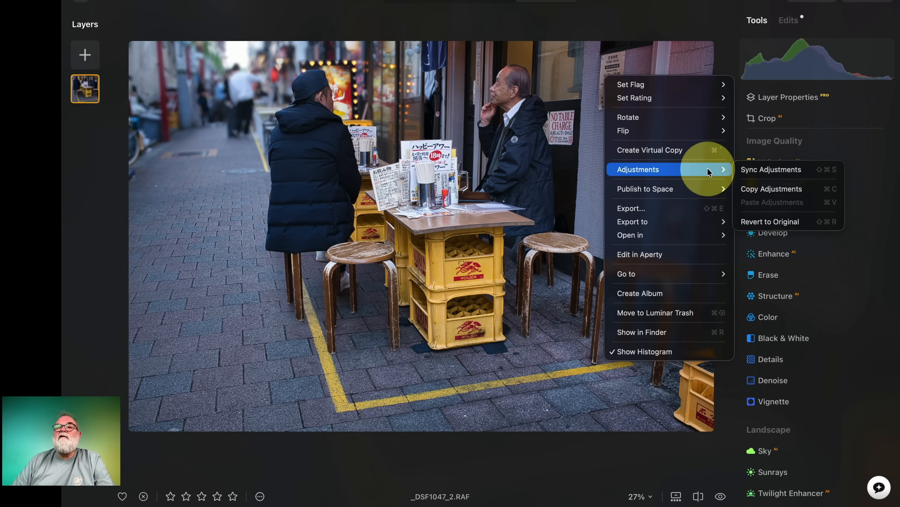
{"action": "left_click", "coordinate": [748, 222]}
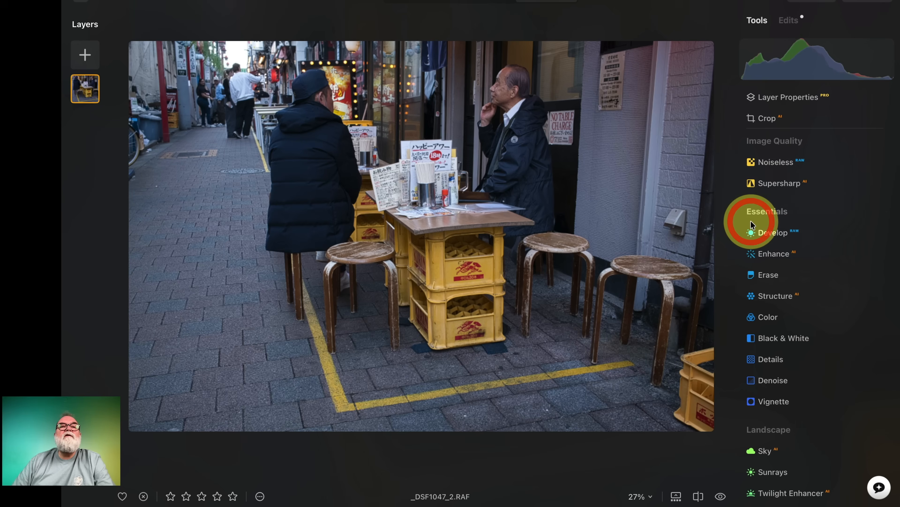
Apply Bokeh AI to the street photo with the Blur set to 71.
{"action": "scroll", "coordinate": [797, 182], "scroll_direction": "down", "scroll_amount": 12}
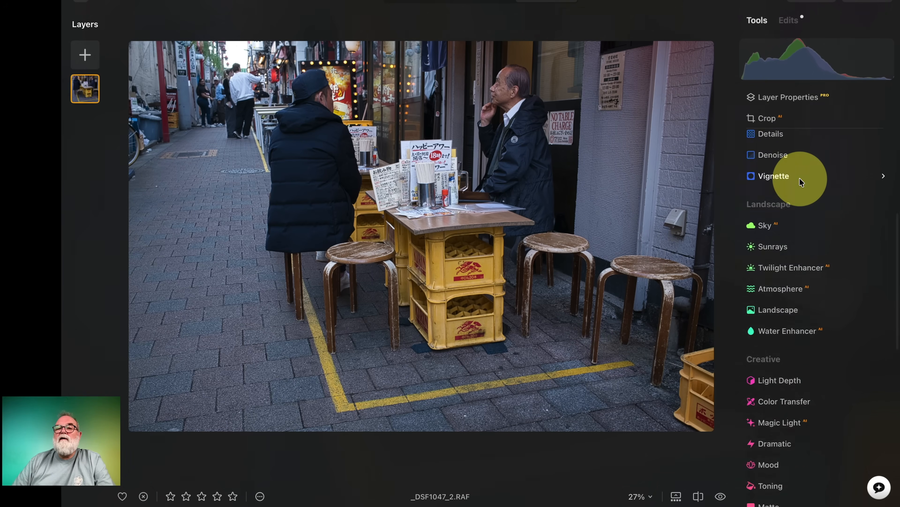
{"action": "scroll", "coordinate": [801, 179], "scroll_direction": "down", "scroll_amount": 2}
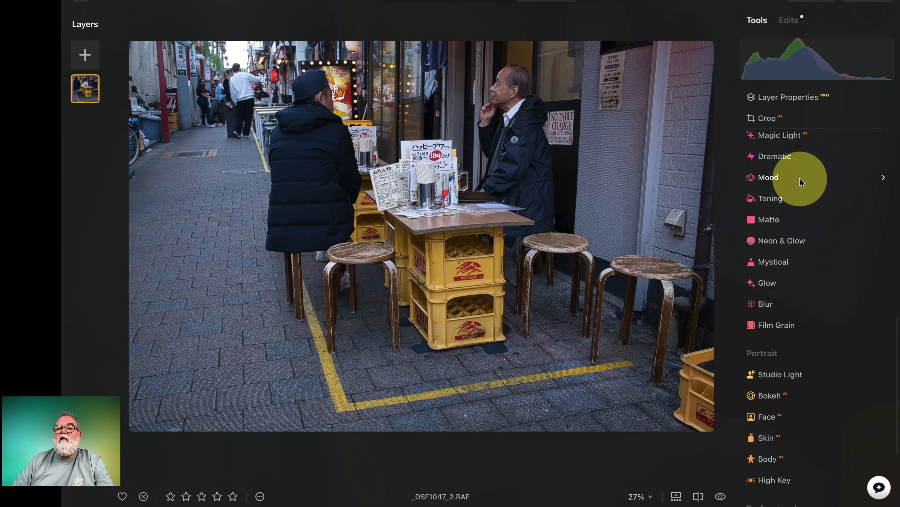
{"action": "left_click", "coordinate": [775, 395]}
{"action": "left_click_drag", "start_coordinate": [763, 265], "coordinate": [820, 263]}
{"action": "mouse_move", "coordinate": [816, 336]}
{"action": "left_mouse_down"}
{"action": "mouse_move", "coordinate": [815, 346]}
{"action": "mouse_move", "coordinate": [817, 319]}
{"action": "mouse_move", "coordinate": [818, 348]}
{"action": "left_mouse_up"}
{"action": "left_click_drag", "start_coordinate": [821, 264], "coordinate": [840, 264]}
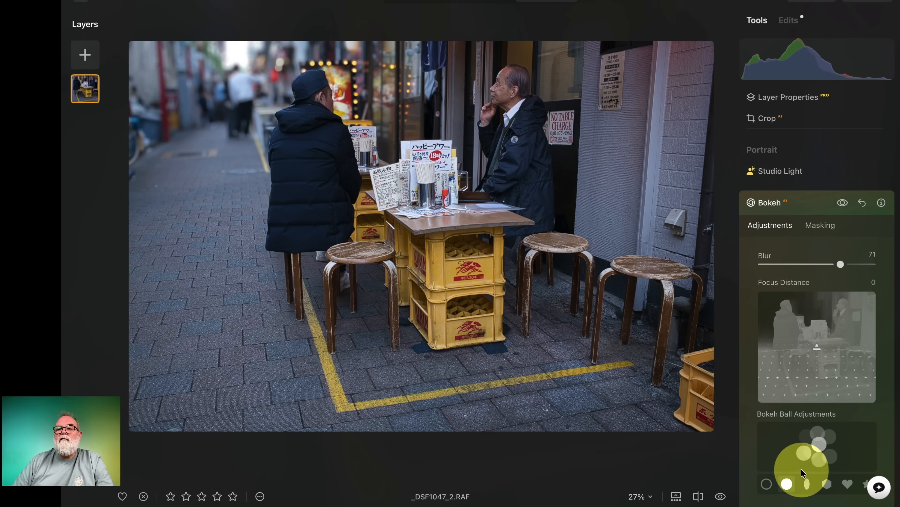
Change the street photo's bokeh balls to stars and inspect the background lights at 100%.
{"action": "left_click", "coordinate": [863, 482]}
{"action": "scroll", "coordinate": [861, 481], "scroll_direction": "down", "scroll_amount": 2}
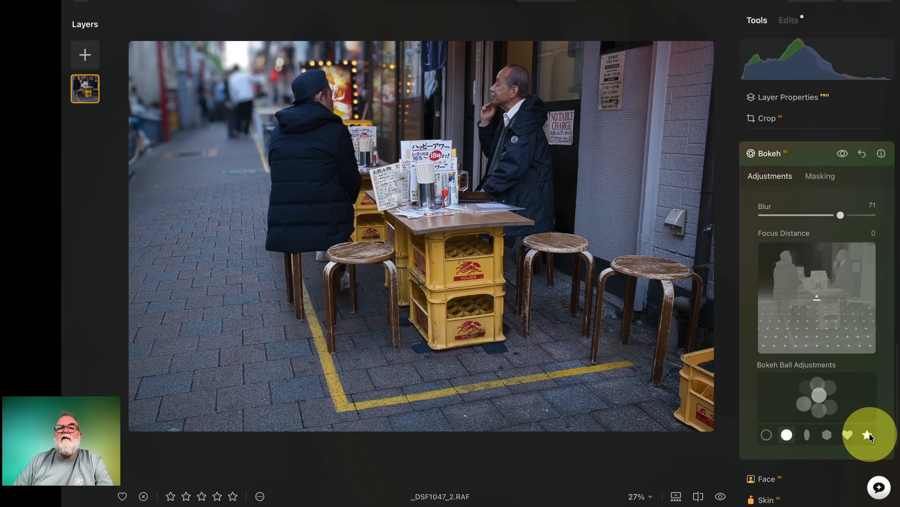
{"action": "left_click", "coordinate": [357, 76]}
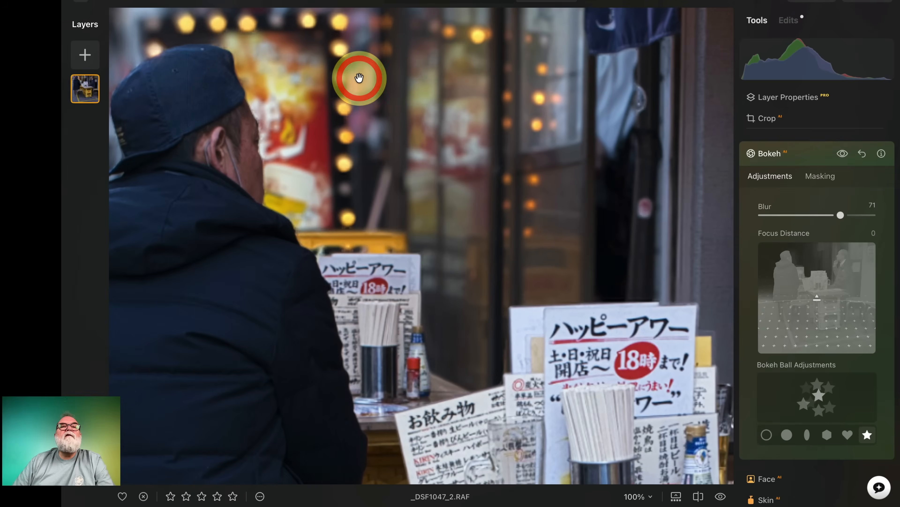
{"action": "left_click_drag", "start_coordinate": [324, 83], "coordinate": [460, 141]}
{"action": "left_click", "coordinate": [461, 143]}
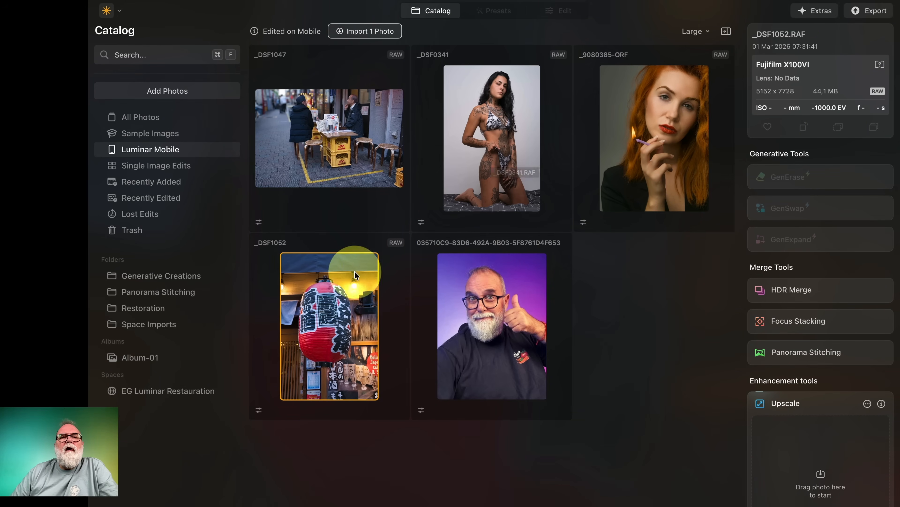
Import the red lantern photo _DSF1052 from the Luminar Mobile photos and open it for editing.
{"action": "left_click", "coordinate": [335, 302]}
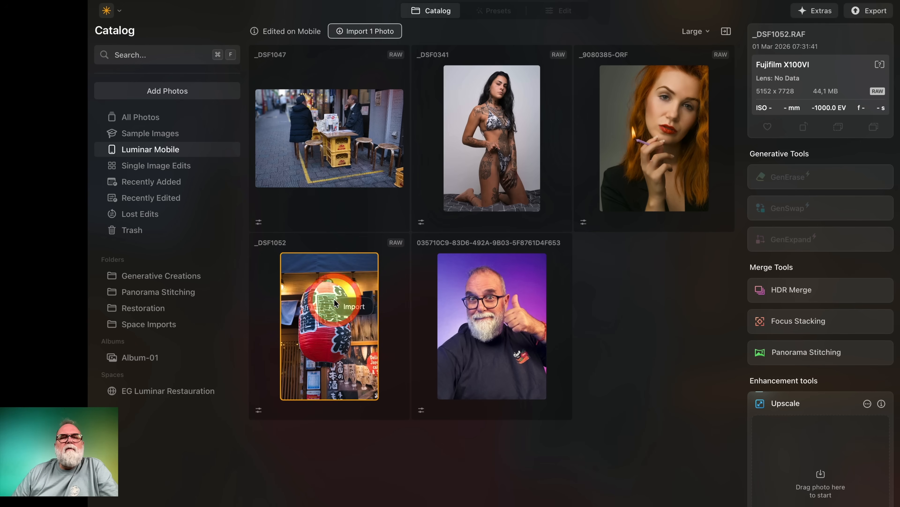
{"action": "left_click", "coordinate": [355, 305]}
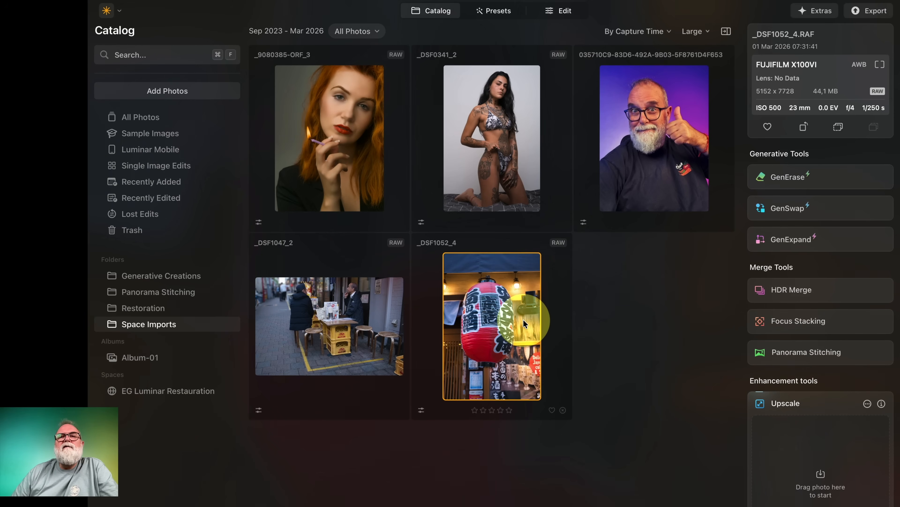
{"action": "left_click", "coordinate": [560, 10]}
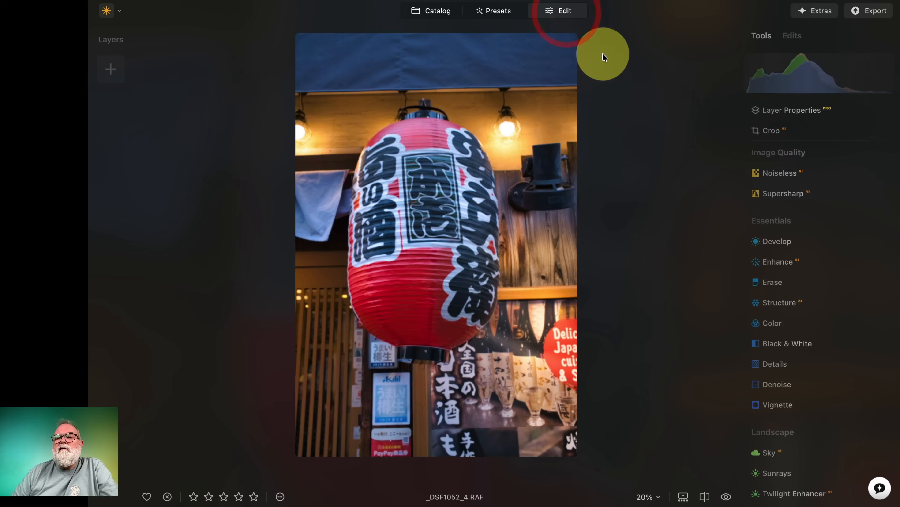
Apply Bokeh AI to the lantern photo with Blur 66 and Focus Distance -38.
{"action": "scroll", "coordinate": [800, 302], "scroll_direction": "down", "scroll_amount": 12}
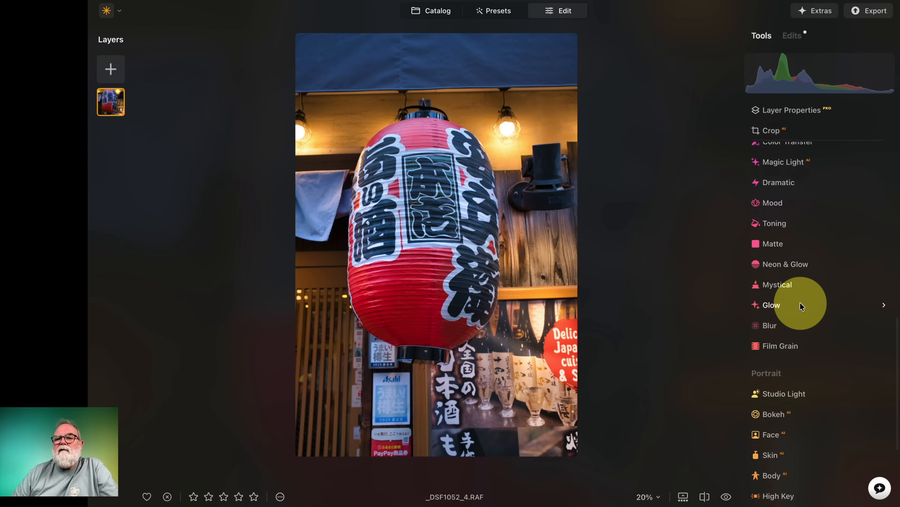
{"action": "scroll", "coordinate": [802, 305], "scroll_direction": "down", "scroll_amount": 2}
{"action": "left_click", "coordinate": [778, 357]}
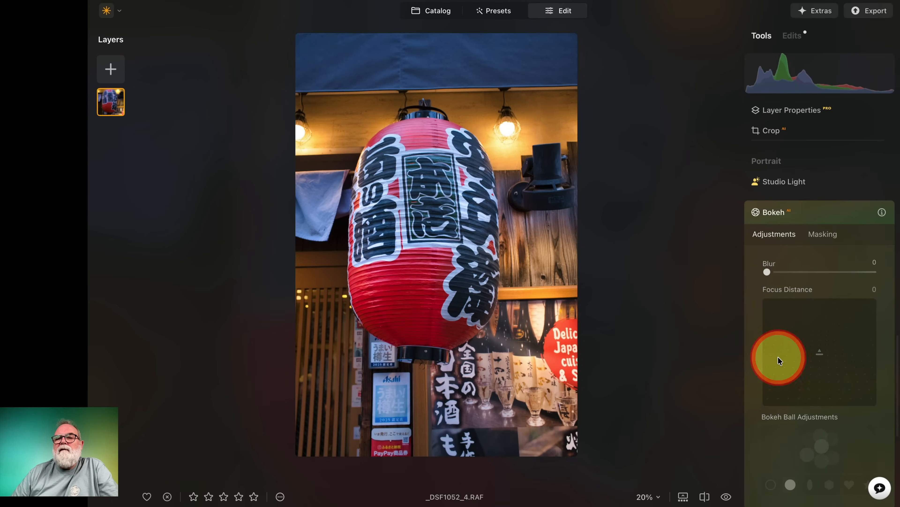
{"action": "left_click_drag", "start_coordinate": [767, 272], "coordinate": [837, 273]}
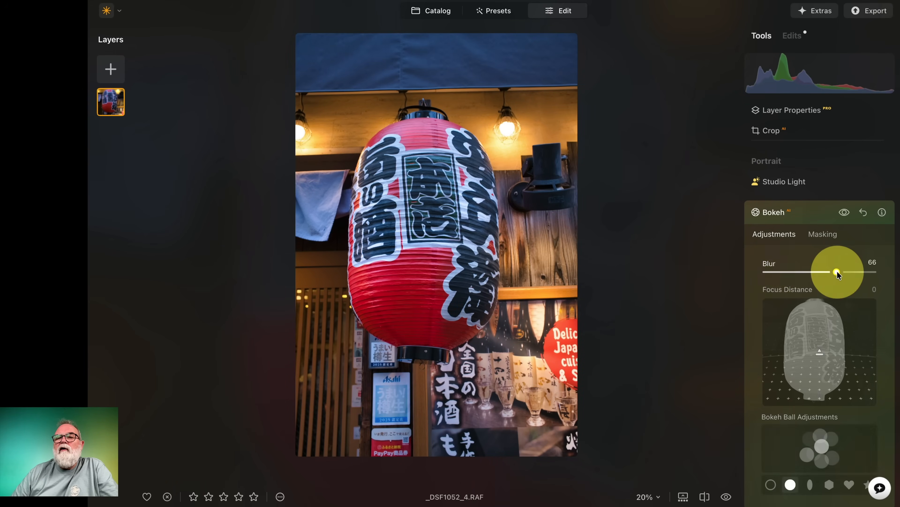
{"action": "left_click_drag", "start_coordinate": [820, 352], "coordinate": [825, 372]}
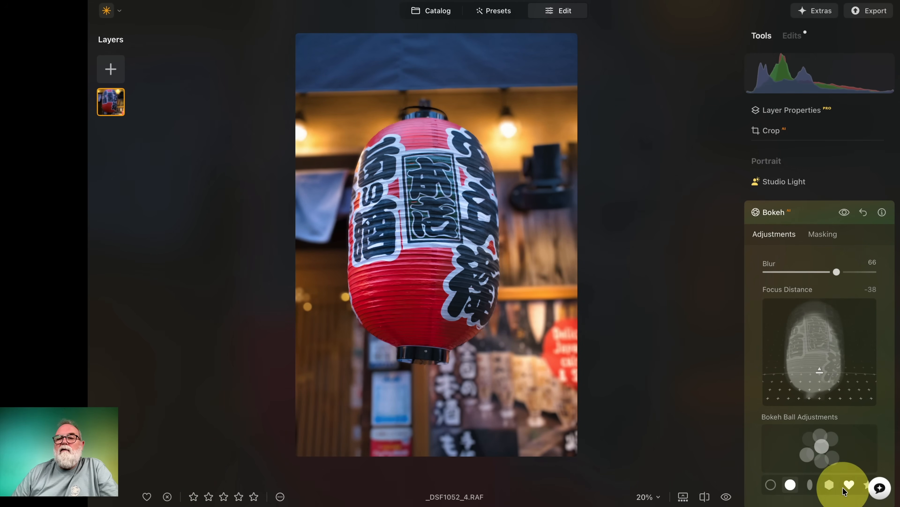
Change the lantern photo's bokeh balls to hearts after trying hexagons, and check the photo in the catalog before reopening it.
{"action": "left_click", "coordinate": [831, 488]}
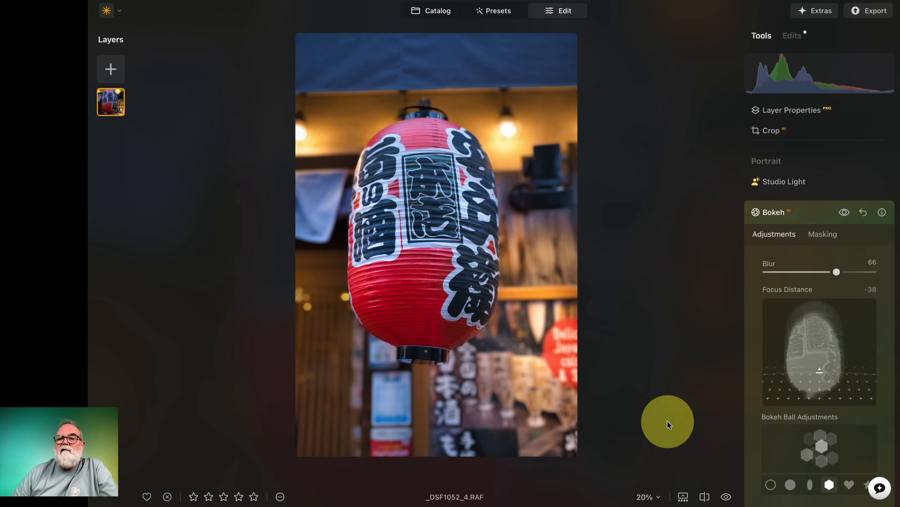
{"action": "left_click", "coordinate": [849, 484]}
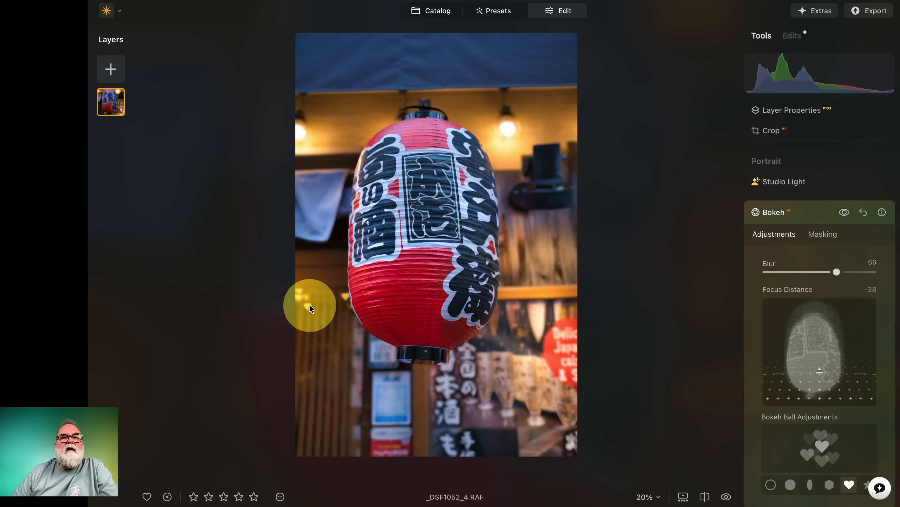
{"action": "left_click", "coordinate": [439, 14]}
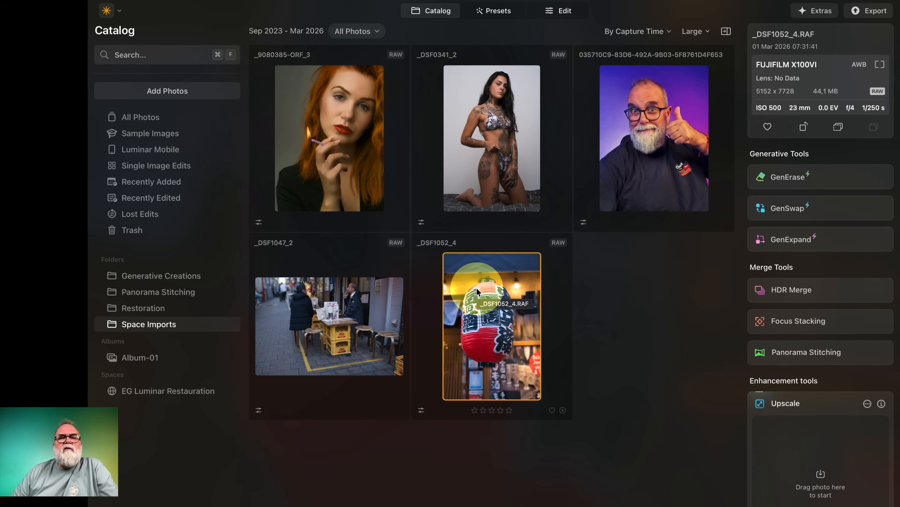
{"action": "left_click", "coordinate": [564, 11]}
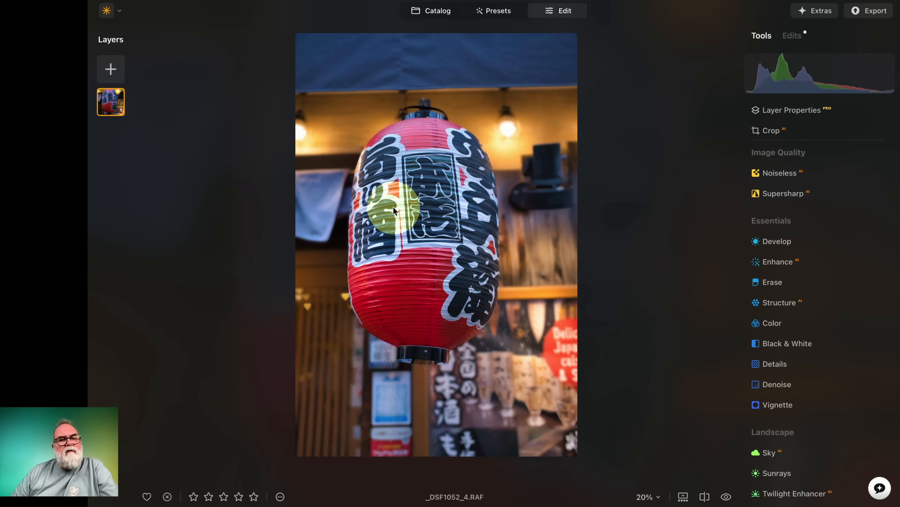
Return to the catalog and open the red-haired woman's portrait _9080385-ORF_3 for editing.
{"action": "left_click", "coordinate": [436, 11]}
{"action": "left_click", "coordinate": [312, 137]}
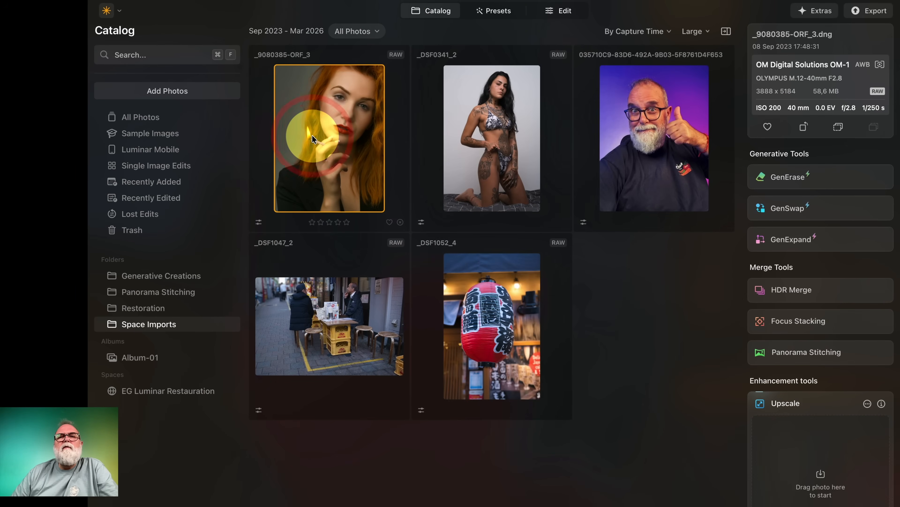
{"action": "left_click", "coordinate": [564, 12]}
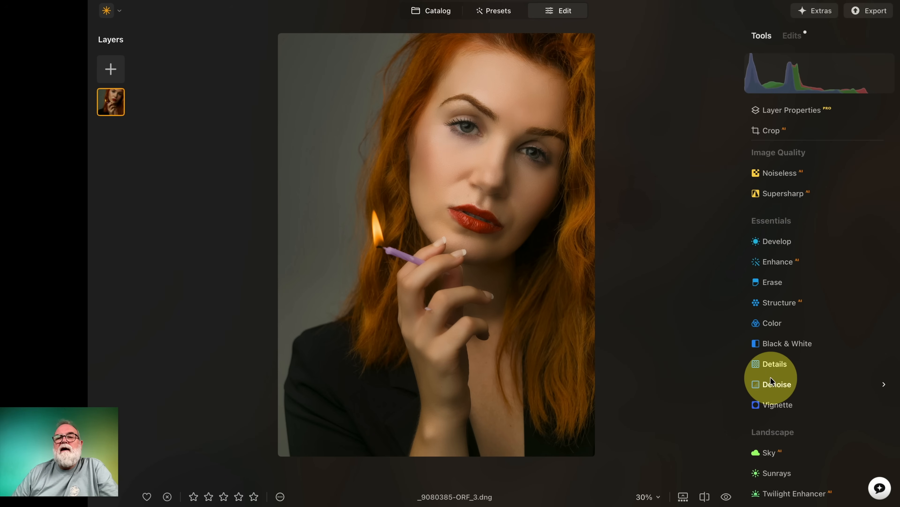
Paint a Develop brush mask over the candle flame at 100% zoom, using a brush size of 57.
{"action": "left_click", "coordinate": [771, 241]}
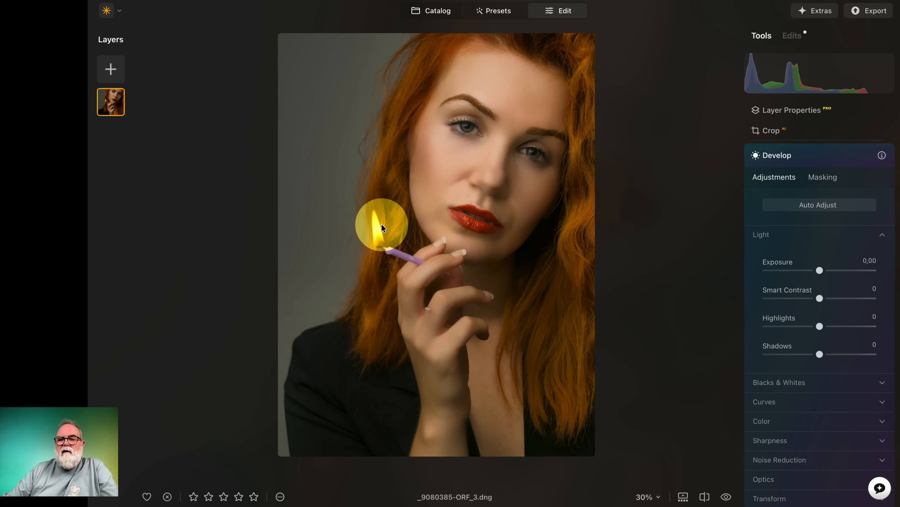
{"action": "key", "text": "super+plus"}
{"action": "key", "text": "super+plus"}
{"action": "left_click_drag", "start_coordinate": [301, 193], "coordinate": [487, 261]}
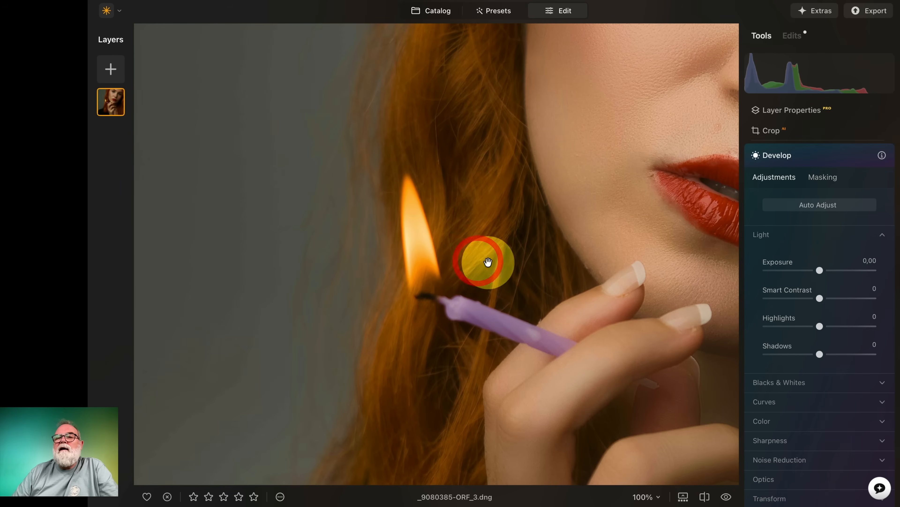
{"action": "left_click", "coordinate": [826, 179]}
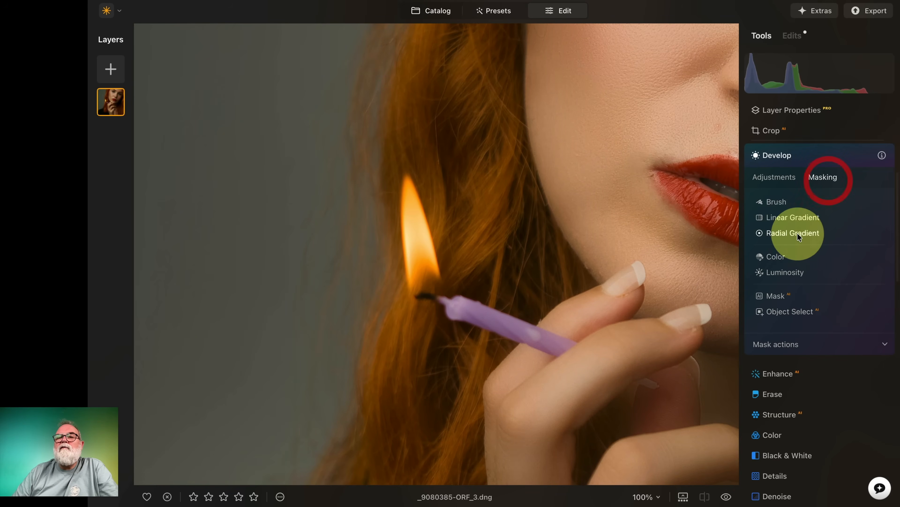
{"action": "left_click", "coordinate": [771, 202]}
{"action": "left_click_drag", "start_coordinate": [791, 248], "coordinate": [778, 246]}
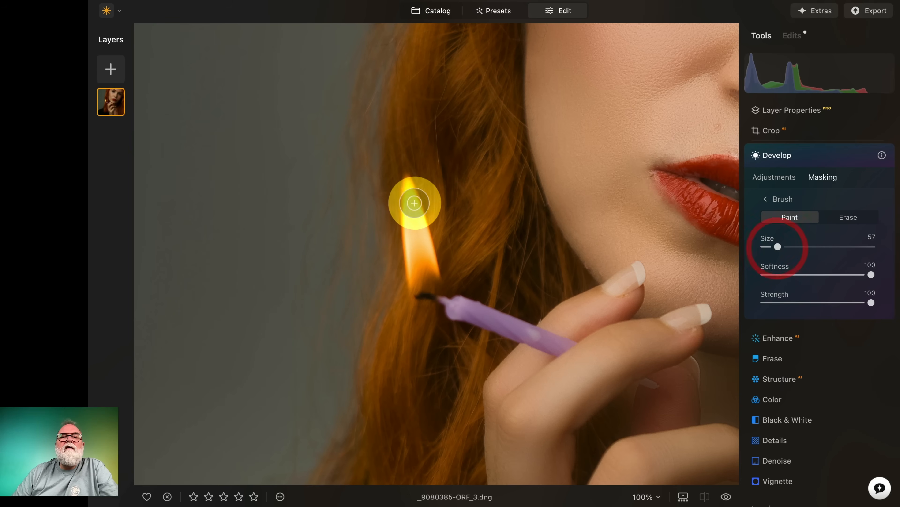
{"action": "mouse_move", "coordinate": [408, 193]}
{"action": "left_mouse_down"}
{"action": "mouse_move", "coordinate": [418, 284]}
{"action": "mouse_move", "coordinate": [431, 265]}
{"action": "mouse_move", "coordinate": [411, 194]}
{"action": "left_mouse_up"}
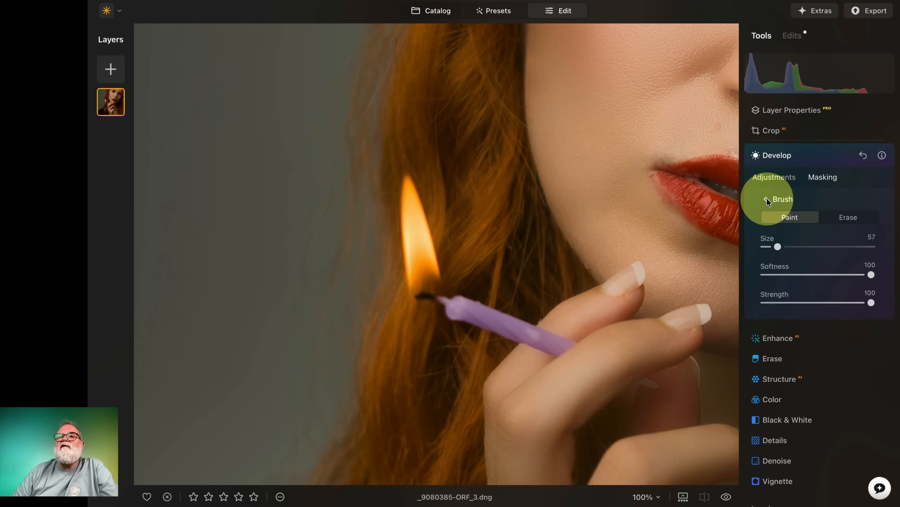
Set the masked candle flame's Develop Exposure to 2.08.
{"action": "left_click", "coordinate": [775, 181]}
{"action": "left_click_drag", "start_coordinate": [820, 270], "coordinate": [841, 271]}
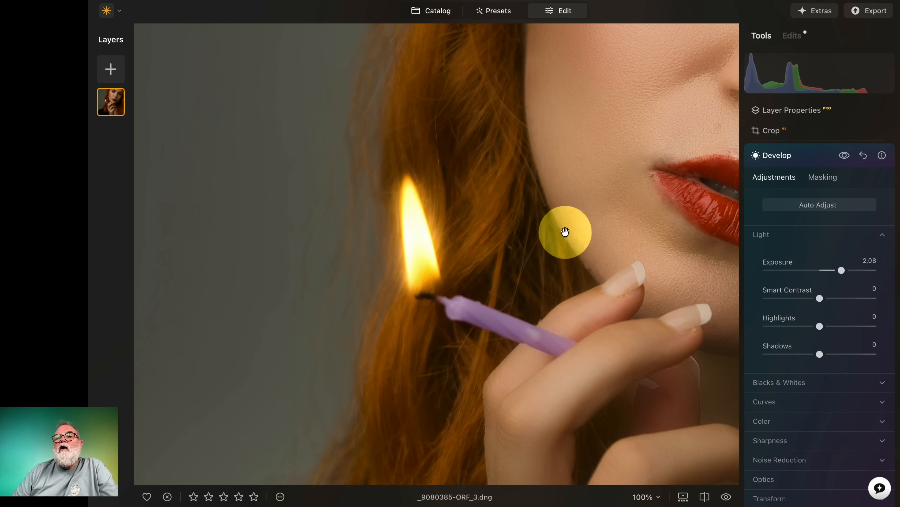
Open the mask refinement options for the candle flame's Develop mask and show its overlay.
{"action": "left_click", "coordinate": [815, 179]}
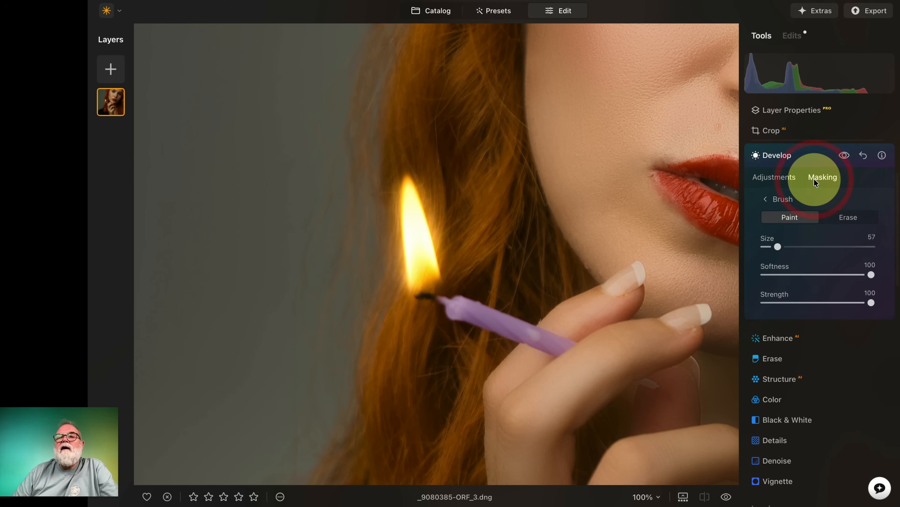
{"action": "left_click", "coordinate": [766, 199]}
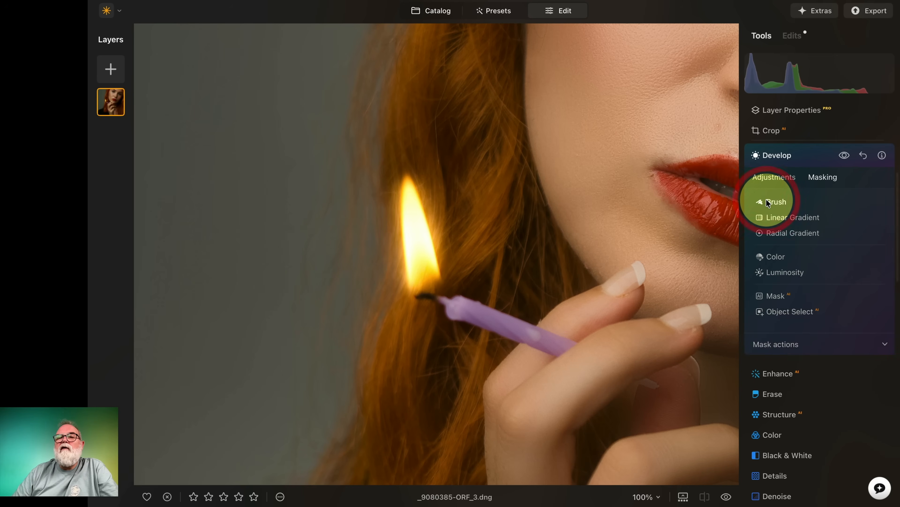
{"action": "left_click", "coordinate": [885, 345]}
{"action": "left_click", "coordinate": [861, 430]}
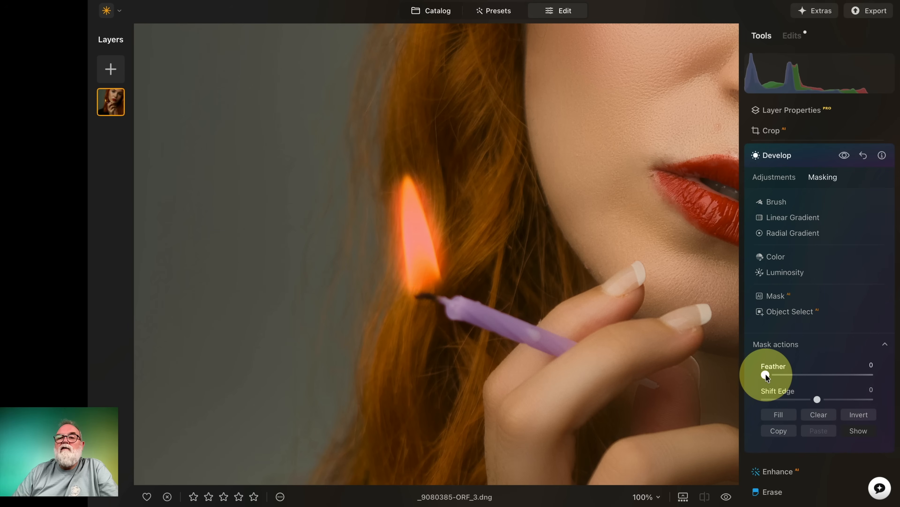
Try a Feather of 19 on the candle flame mask with Shift Edge at -18 and at 62.
{"action": "left_click_drag", "start_coordinate": [766, 374], "coordinate": [807, 401]}
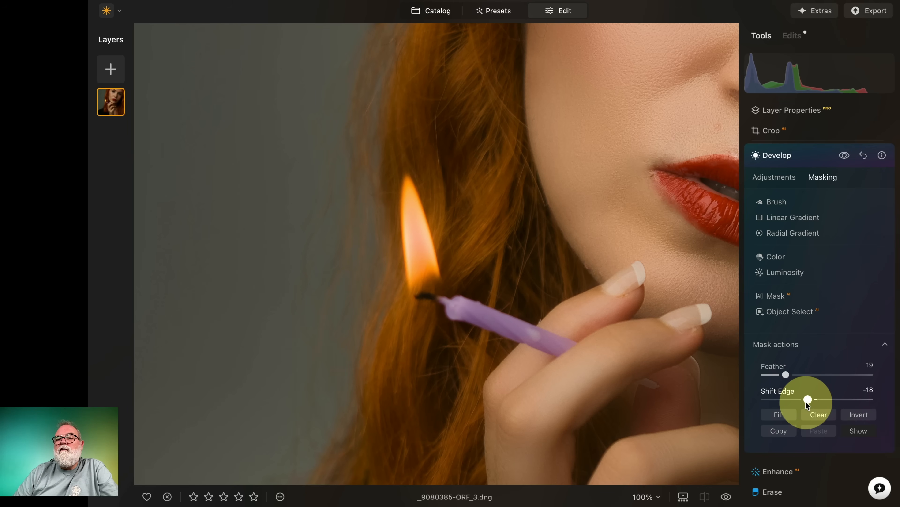
{"action": "left_click", "coordinate": [859, 430]}
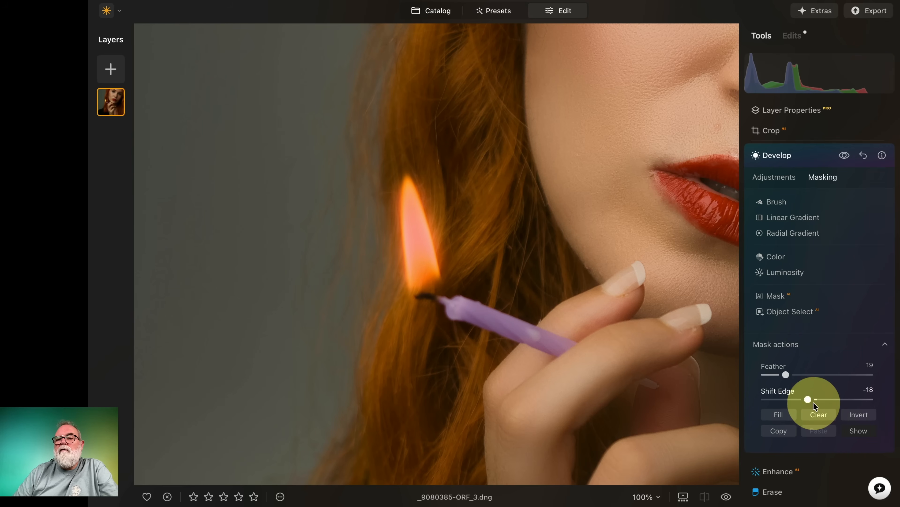
{"action": "left_click_drag", "start_coordinate": [808, 400], "coordinate": [851, 400]}
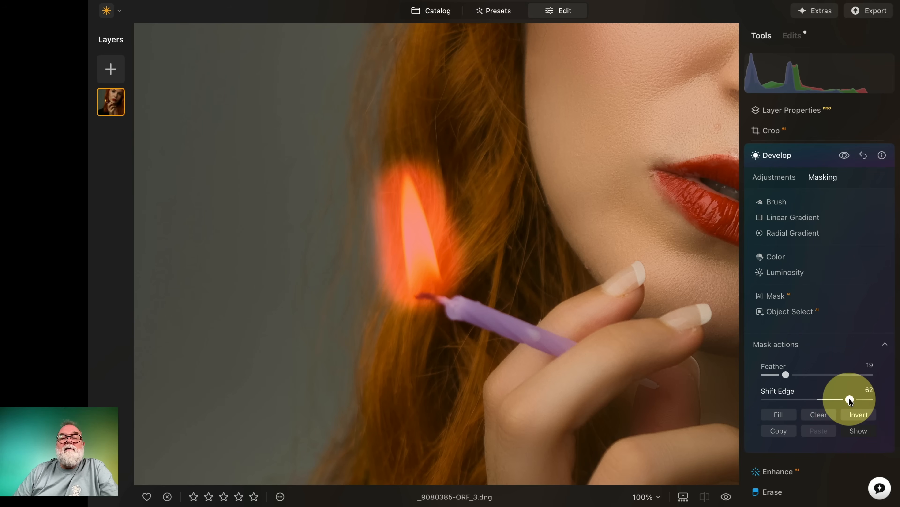
Set the candle flame mask's Shift Edge to -68 and Feather to 37, and hide the mask overlay.
{"action": "left_click_drag", "start_coordinate": [851, 400], "coordinate": [782, 400]}
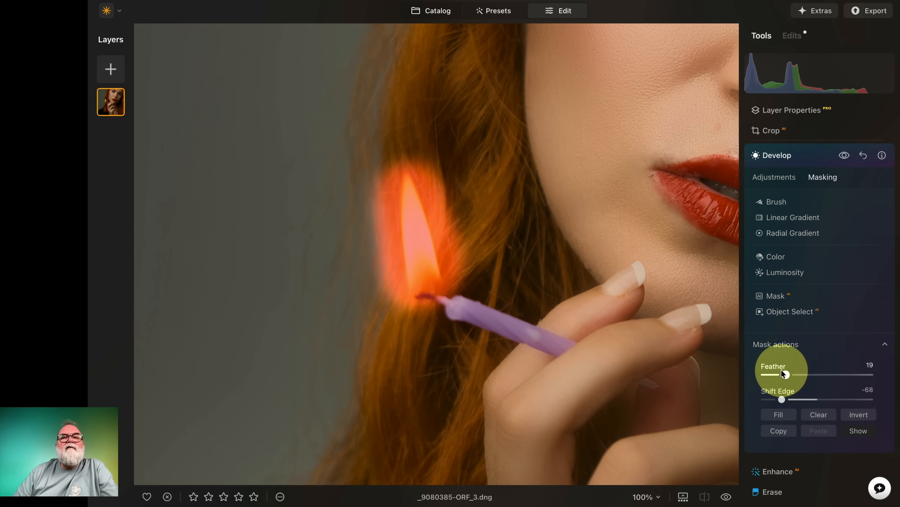
{"action": "left_click_drag", "start_coordinate": [785, 375], "coordinate": [802, 375]}
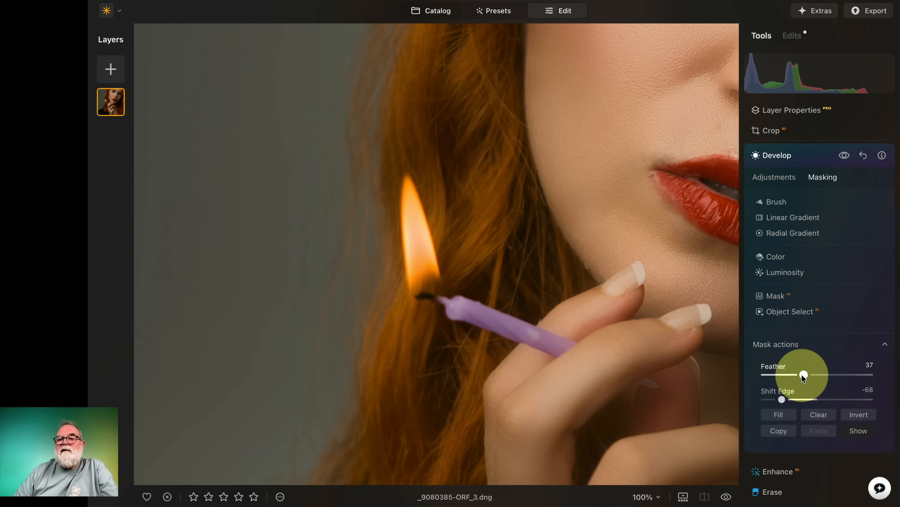
{"action": "left_click", "coordinate": [860, 432]}
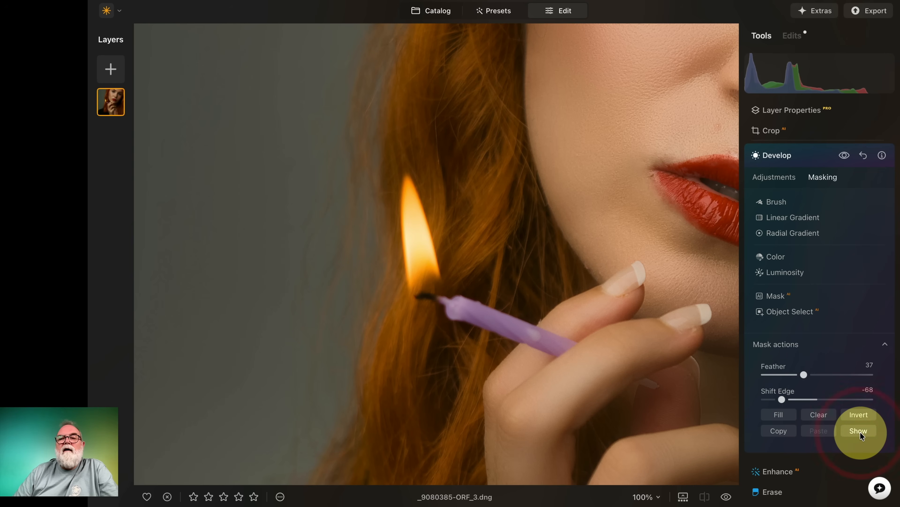
{"action": "left_click", "coordinate": [454, 241]}
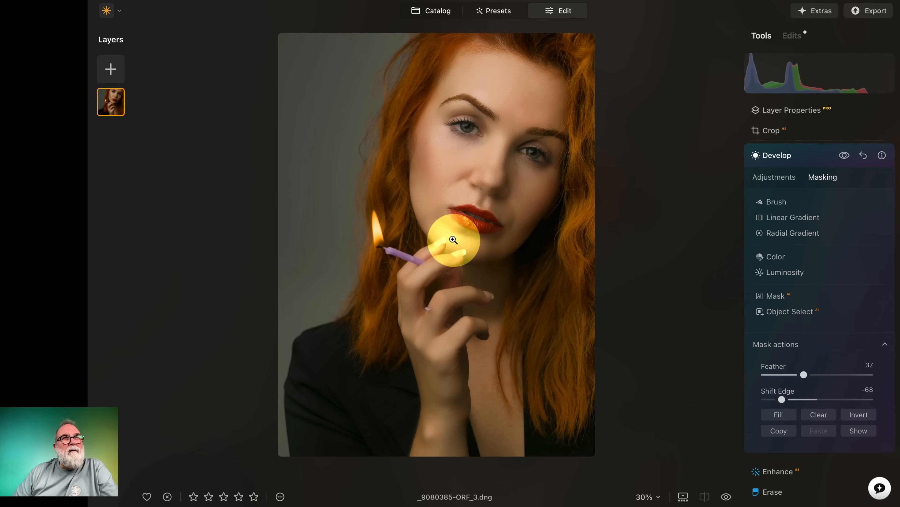